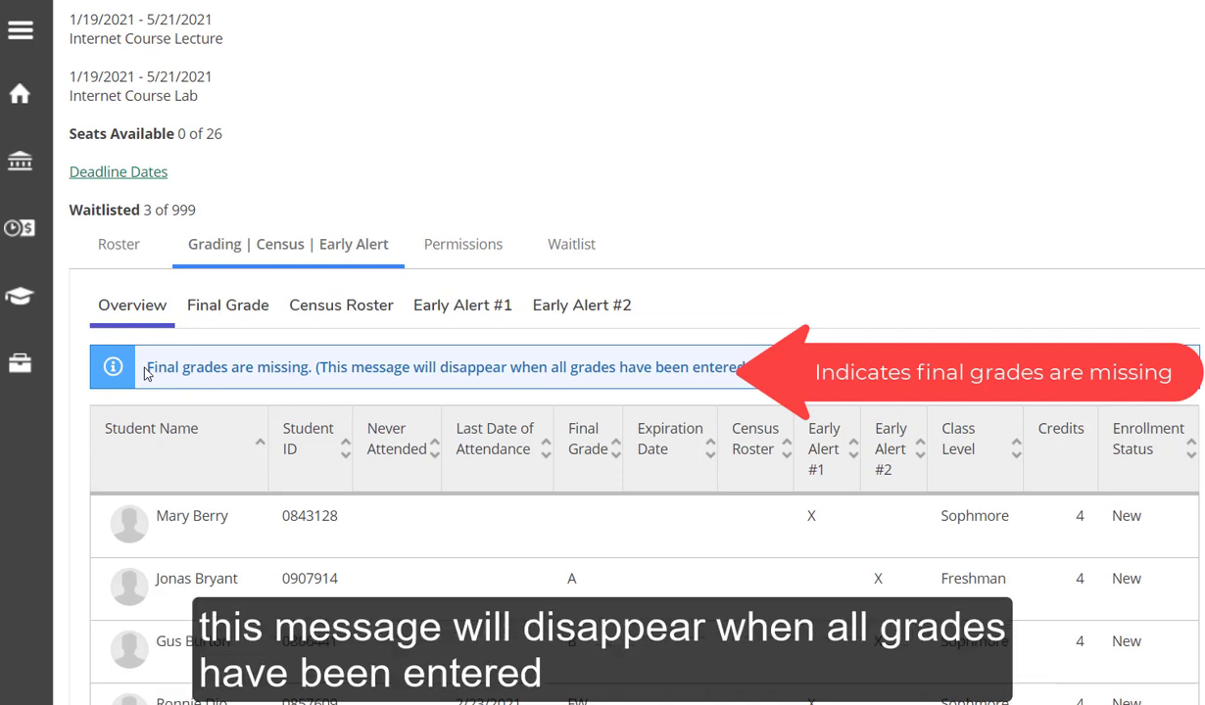
Highlight the notice about missing final grades, and sort the overview list by student name in both directions.
{"action": "left_click_drag", "start_coordinate": [147, 368], "coordinate": [751, 357]}
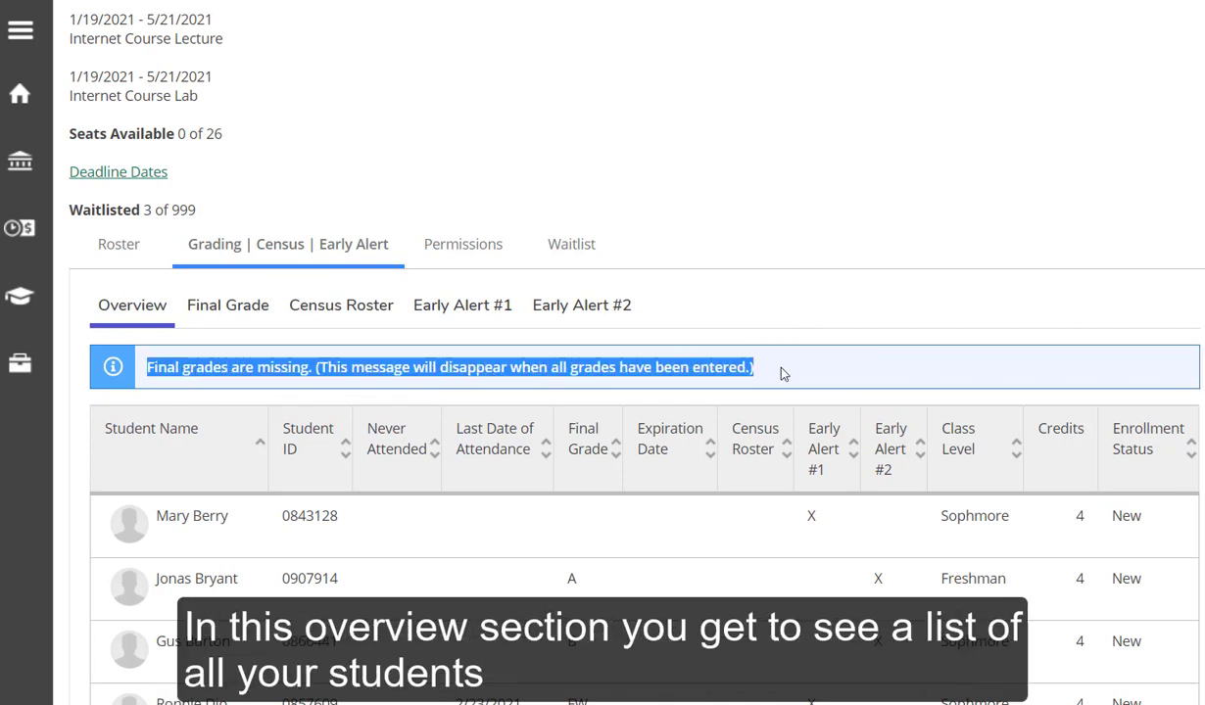
{"action": "left_click", "coordinate": [751, 357]}
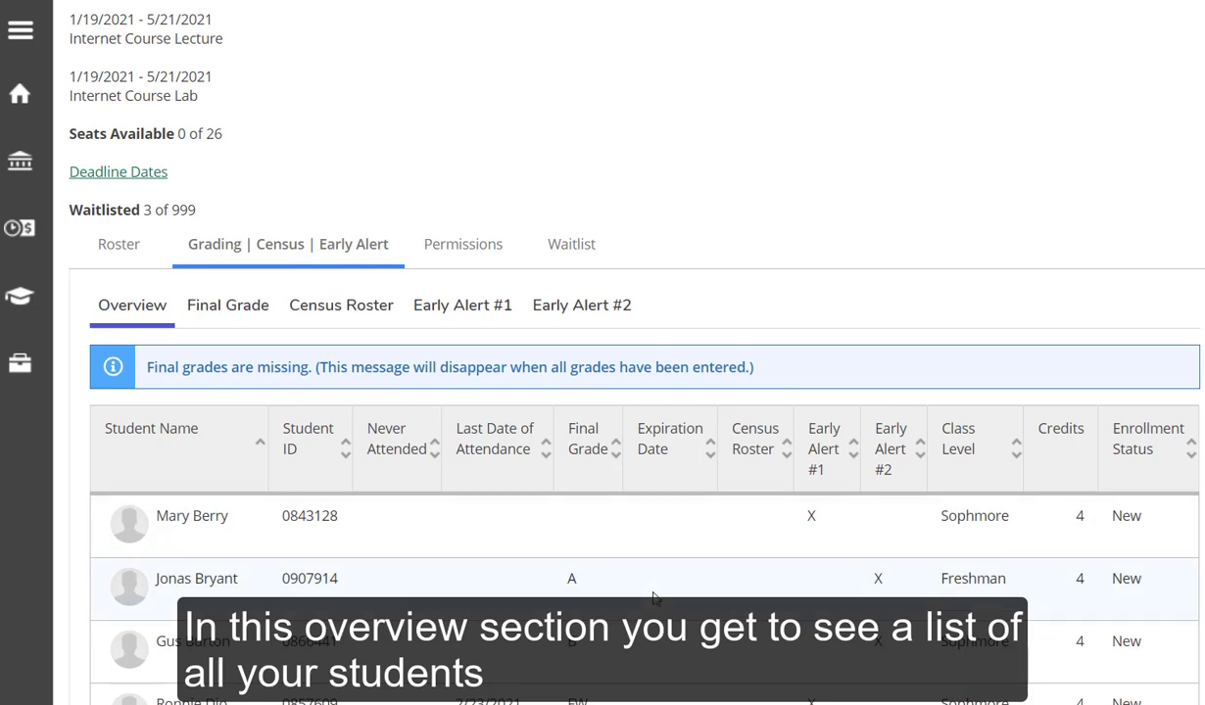
{"action": "scroll", "coordinate": [653, 594], "scroll_direction": "down", "scroll_amount": 3}
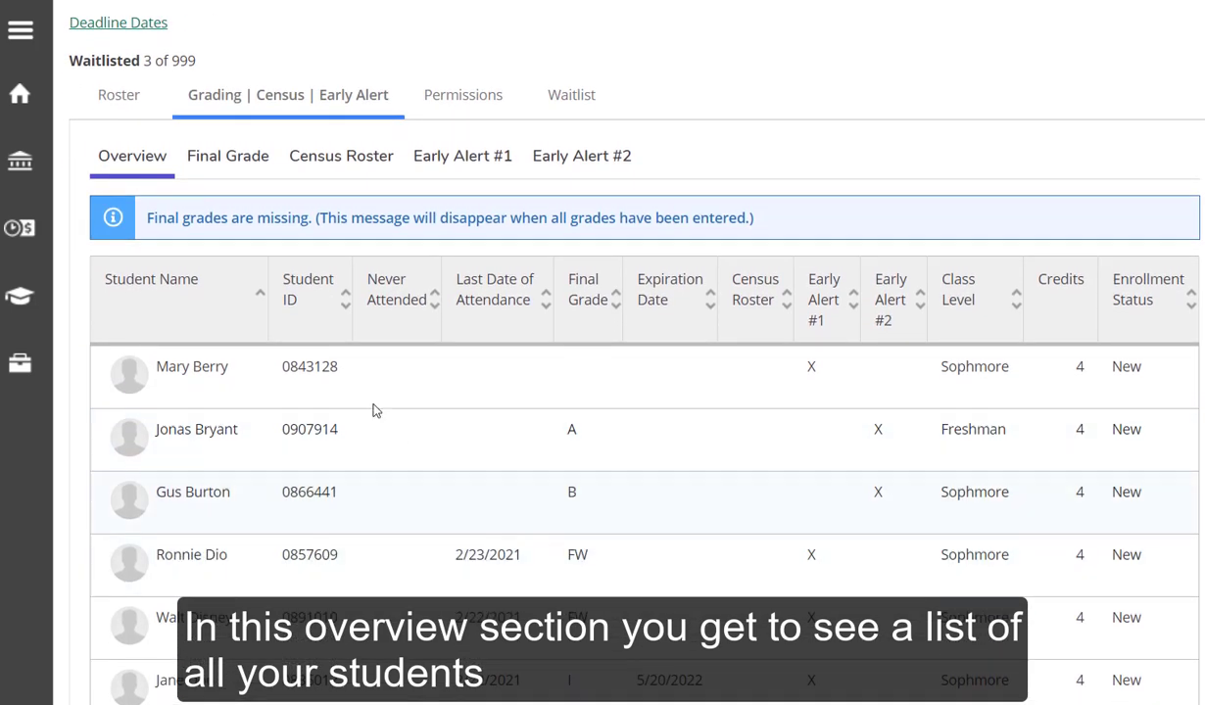
{"action": "left_click", "coordinate": [259, 293]}
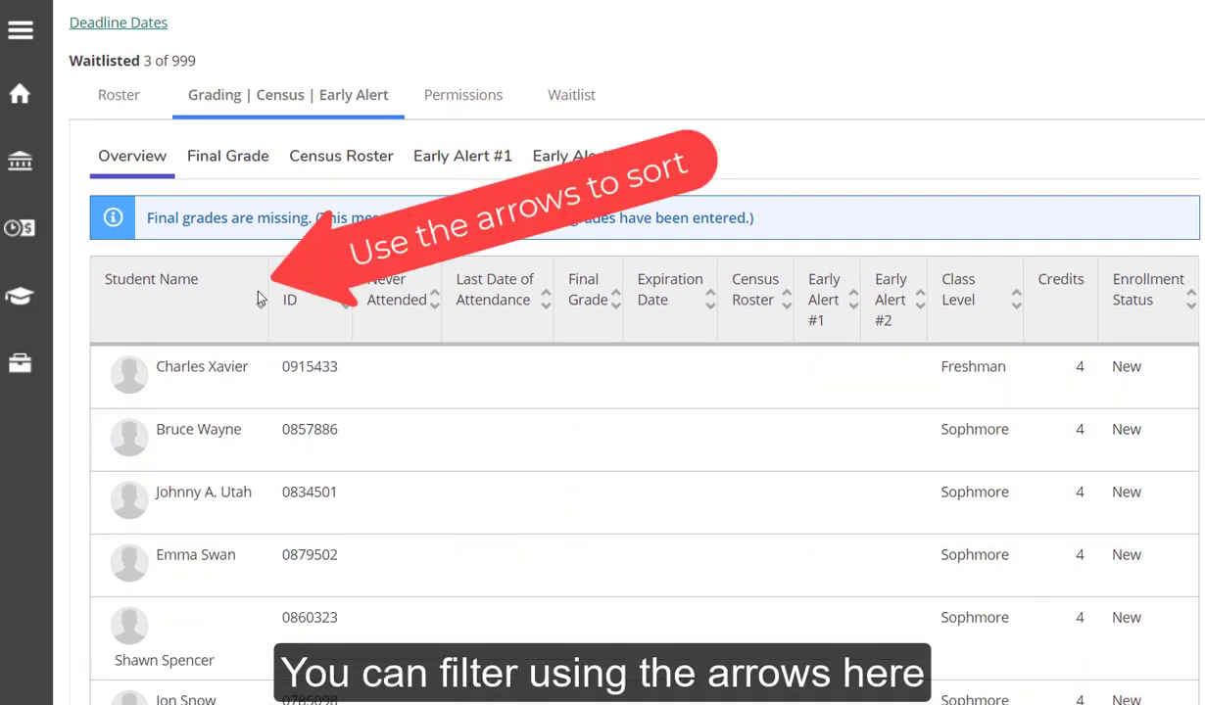
{"action": "left_click", "coordinate": [259, 295]}
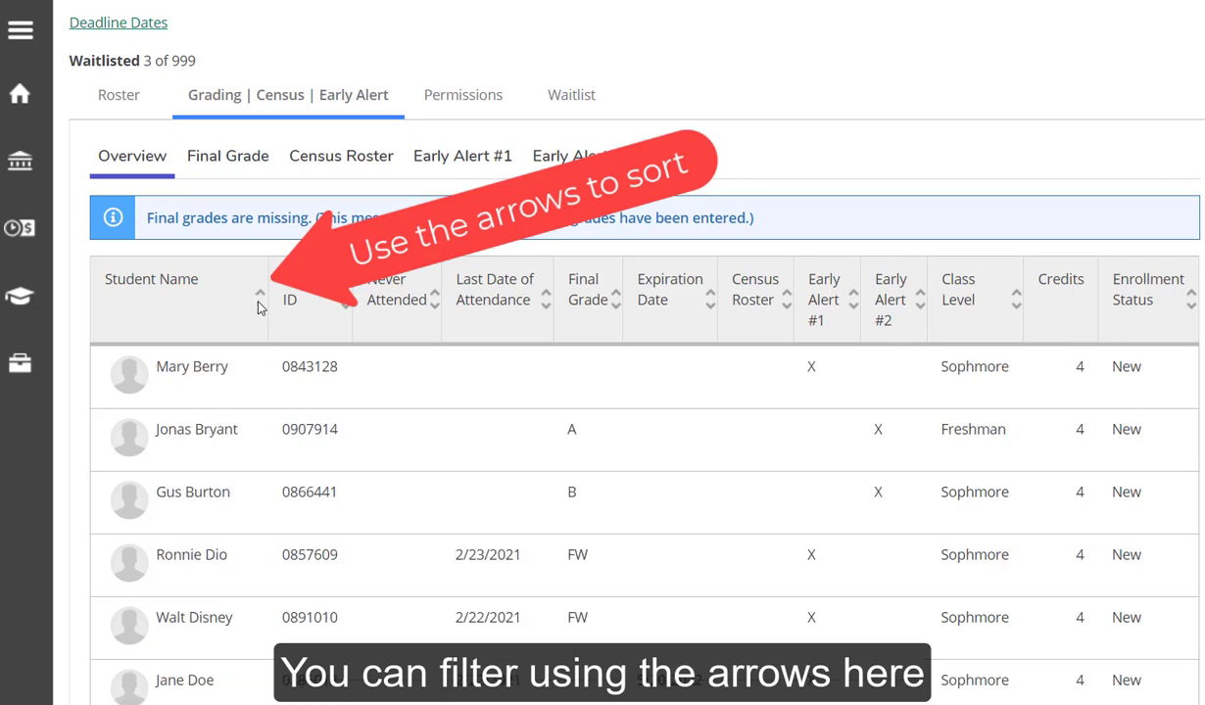
Sort the overview list in turn by student ID, never attended, last date of attendance and final grade.
{"action": "left_click", "coordinate": [347, 295]}
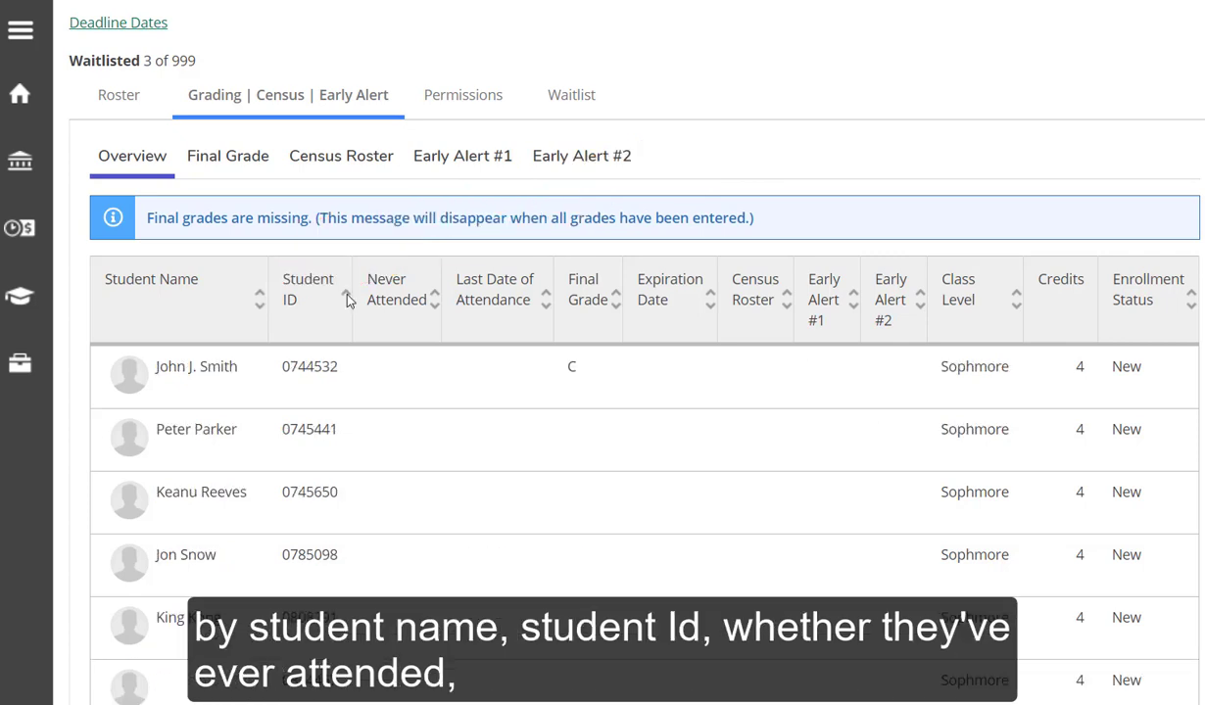
{"action": "left_click", "coordinate": [346, 297]}
{"action": "left_click", "coordinate": [435, 297]}
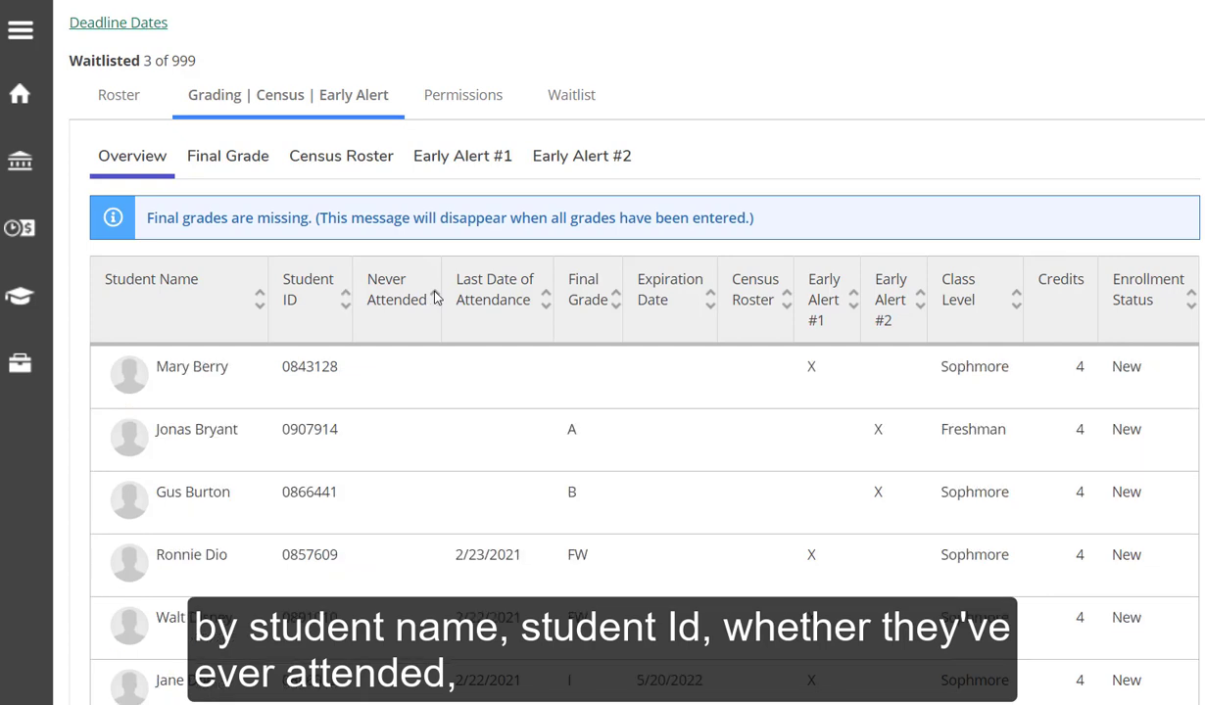
{"action": "left_click", "coordinate": [435, 297]}
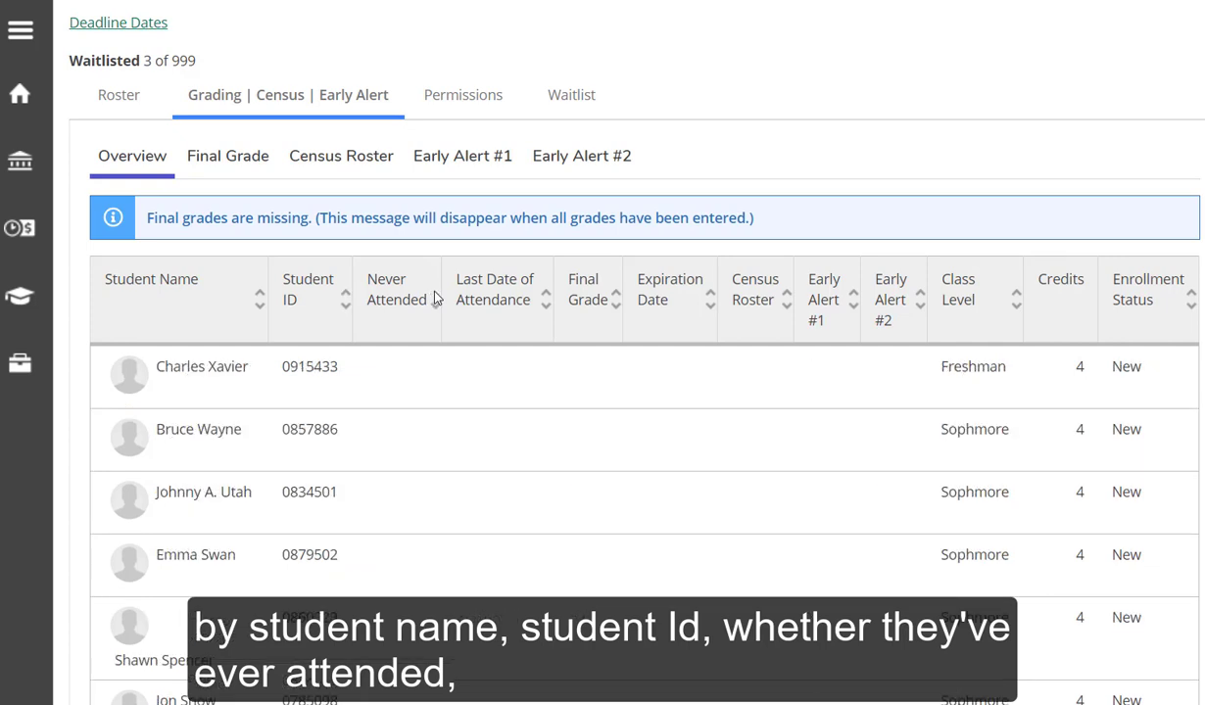
{"action": "left_click", "coordinate": [545, 299]}
{"action": "left_click", "coordinate": [548, 299]}
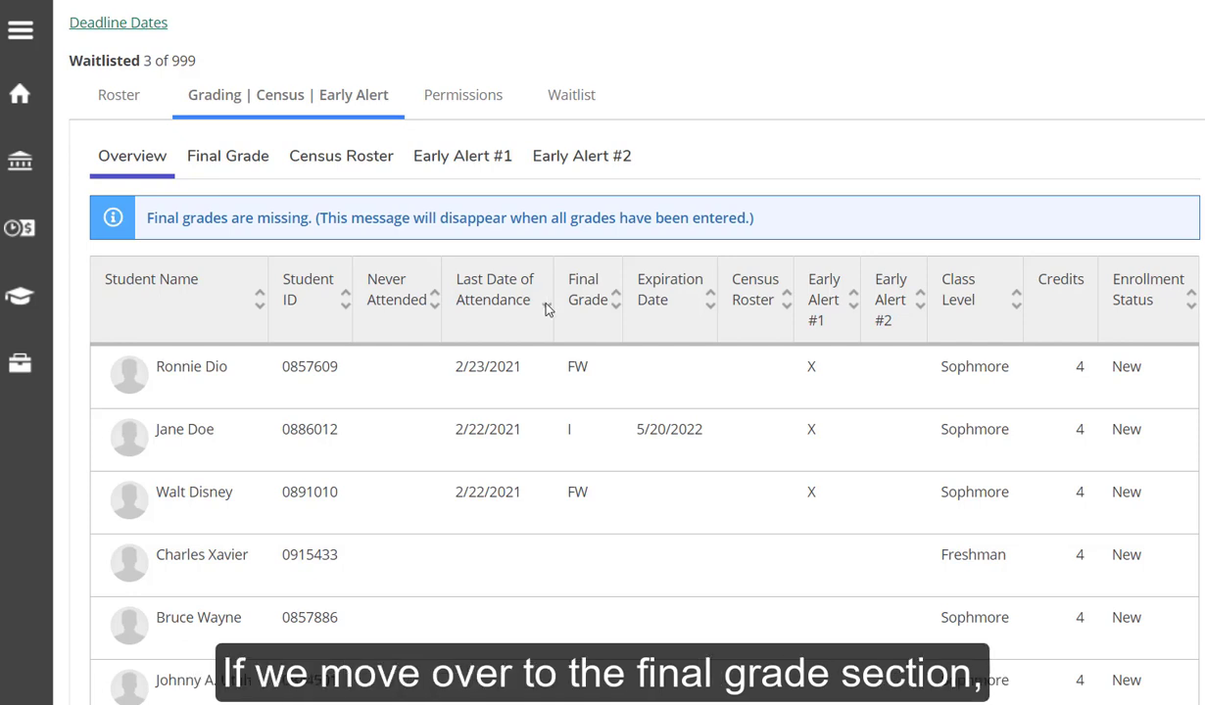
{"action": "left_click", "coordinate": [615, 299]}
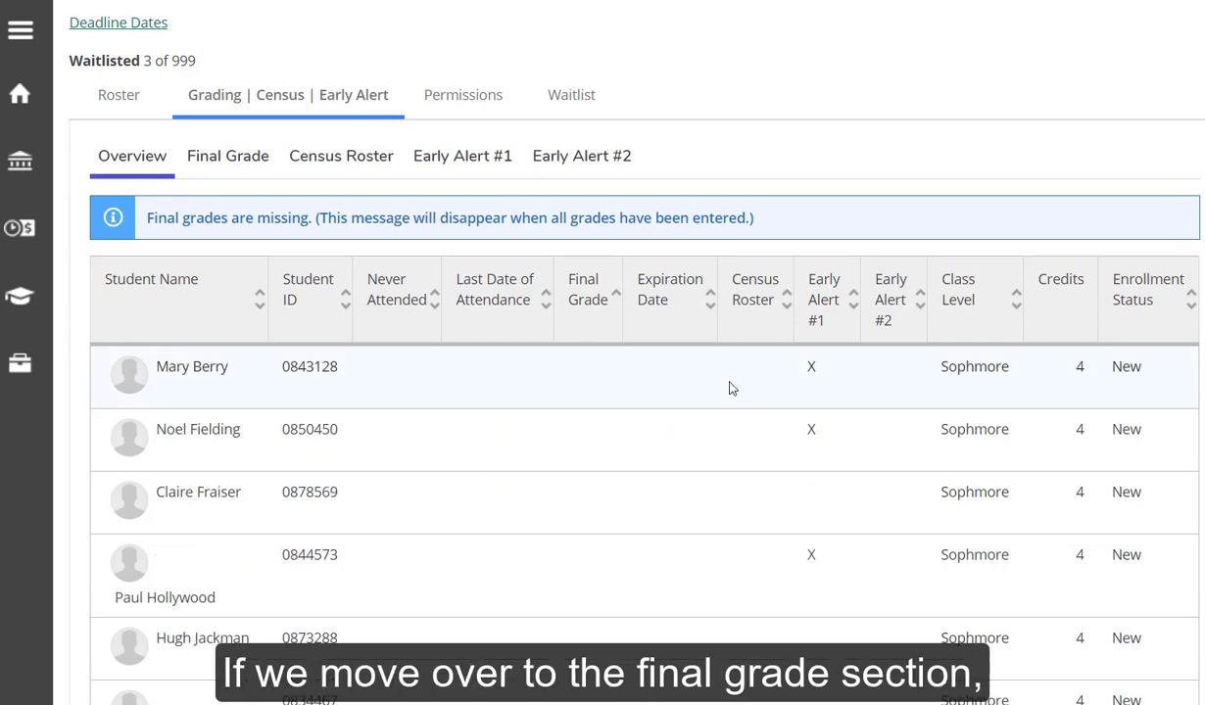
Show the grade legend in the final grade section and give the first listed student an FW grade.
{"action": "left_click", "coordinate": [234, 163]}
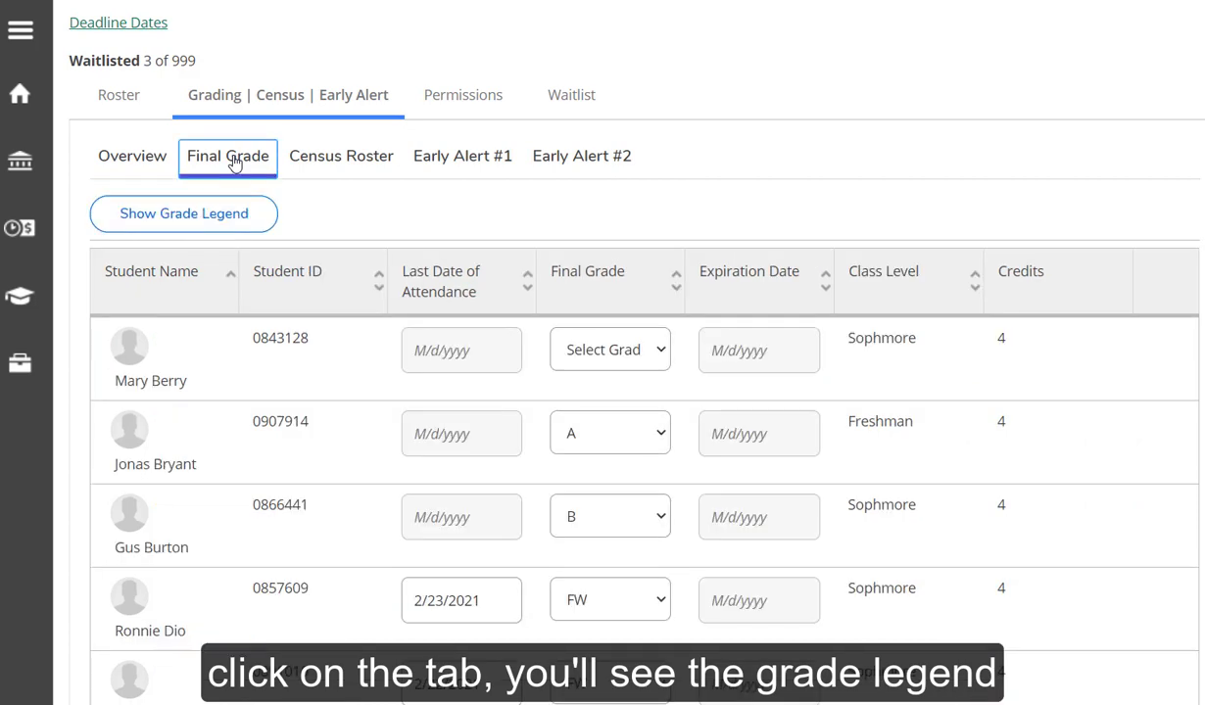
{"action": "left_click", "coordinate": [213, 221]}
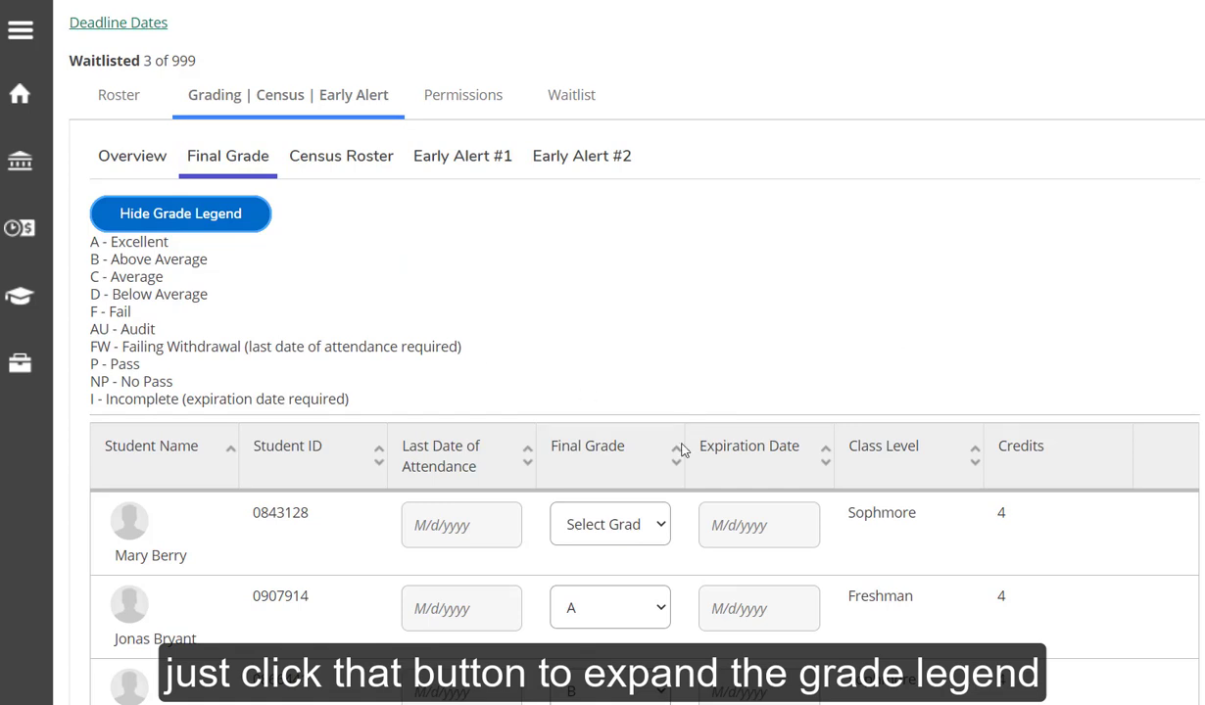
{"action": "left_click", "coordinate": [664, 526]}
{"action": "key", "text": "Escape"}
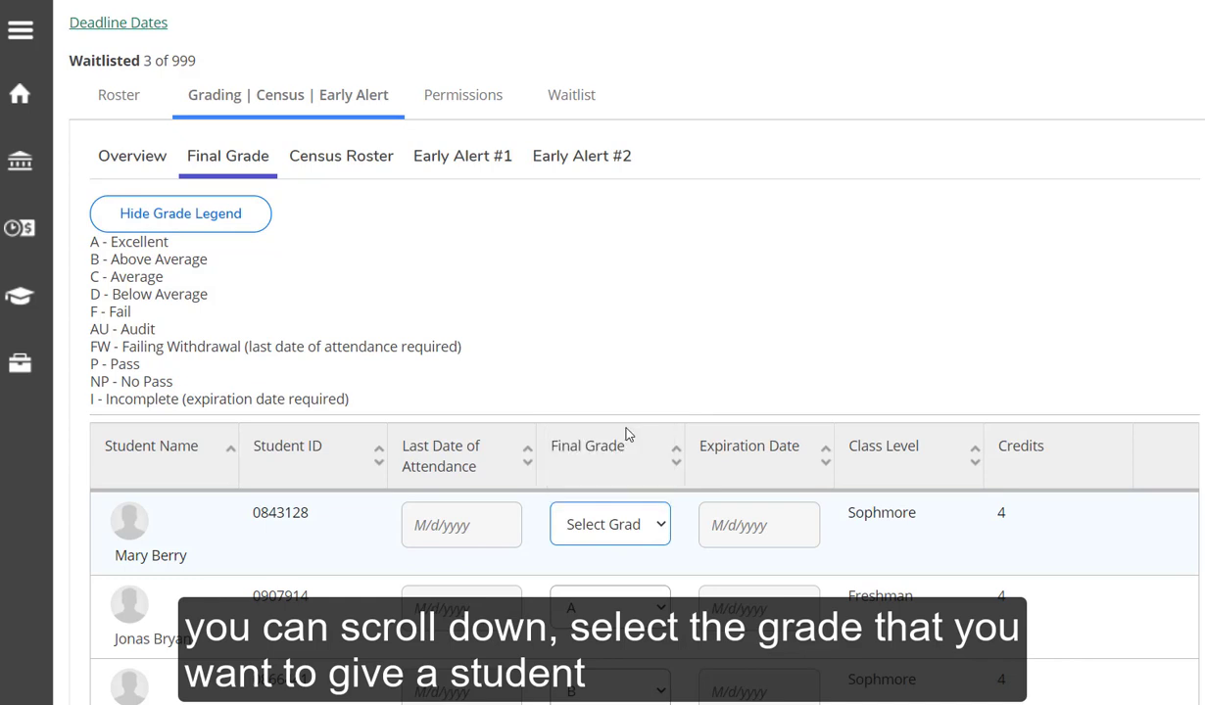
{"action": "left_click", "coordinate": [626, 429]}
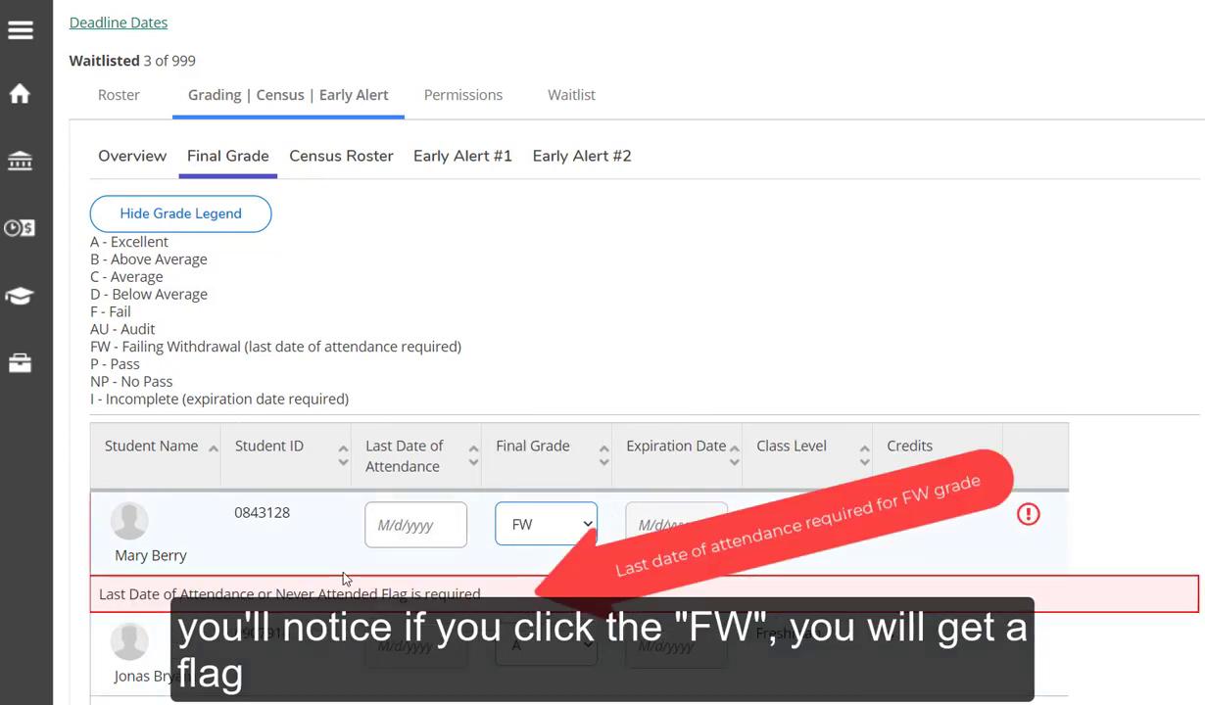
Check the requirement flagged for the first student's FW grade and enter 2/24/2021 as the last date of attendance.
{"action": "left_click_drag", "start_coordinate": [98, 594], "coordinate": [500, 601]}
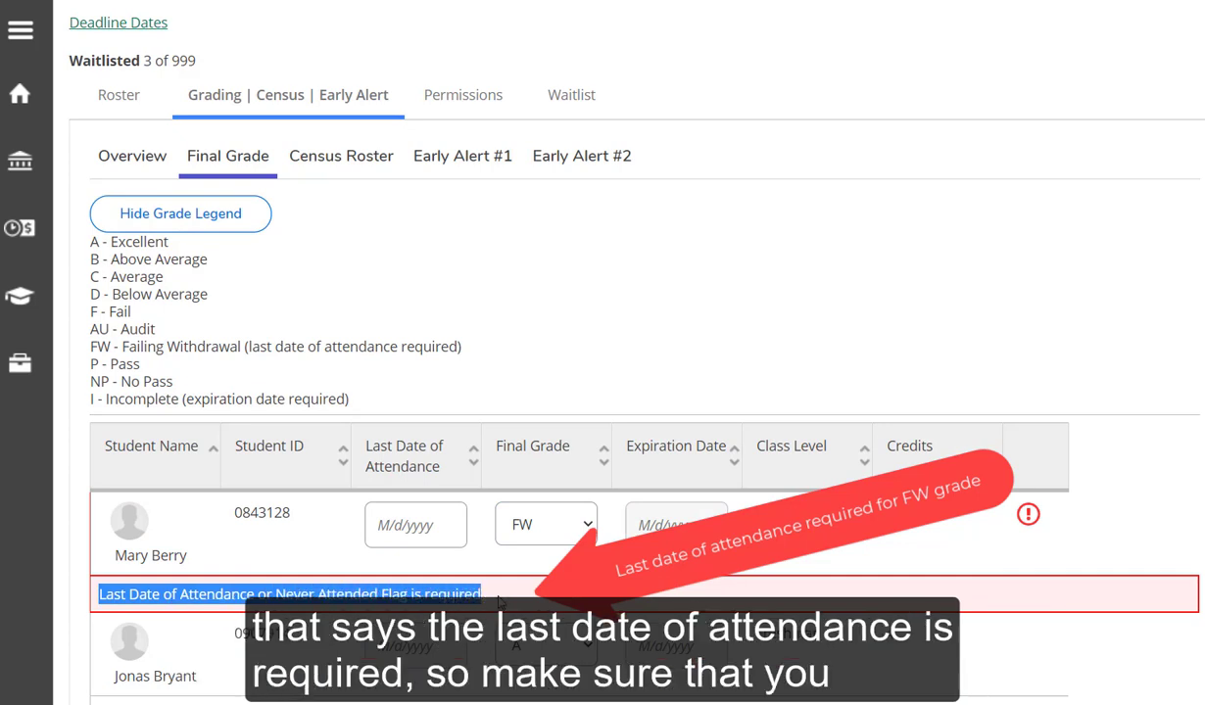
{"action": "left_click", "coordinate": [443, 525]}
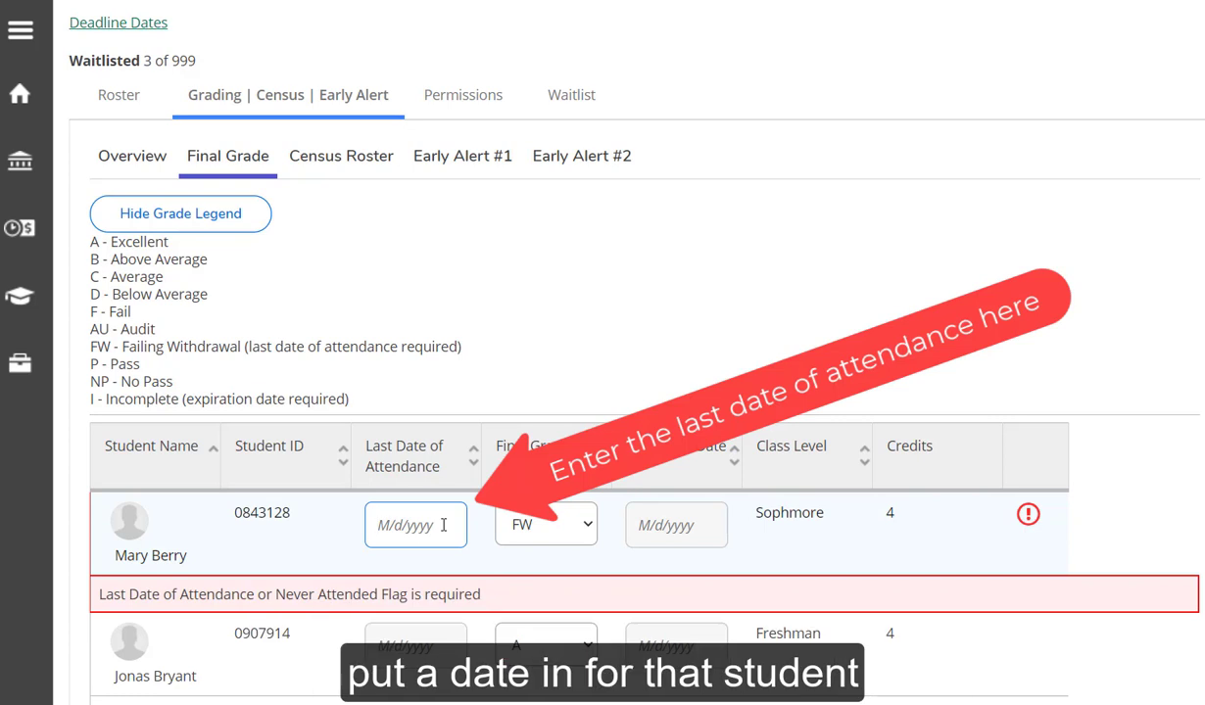
{"action": "type", "text": "2/24/2021"}
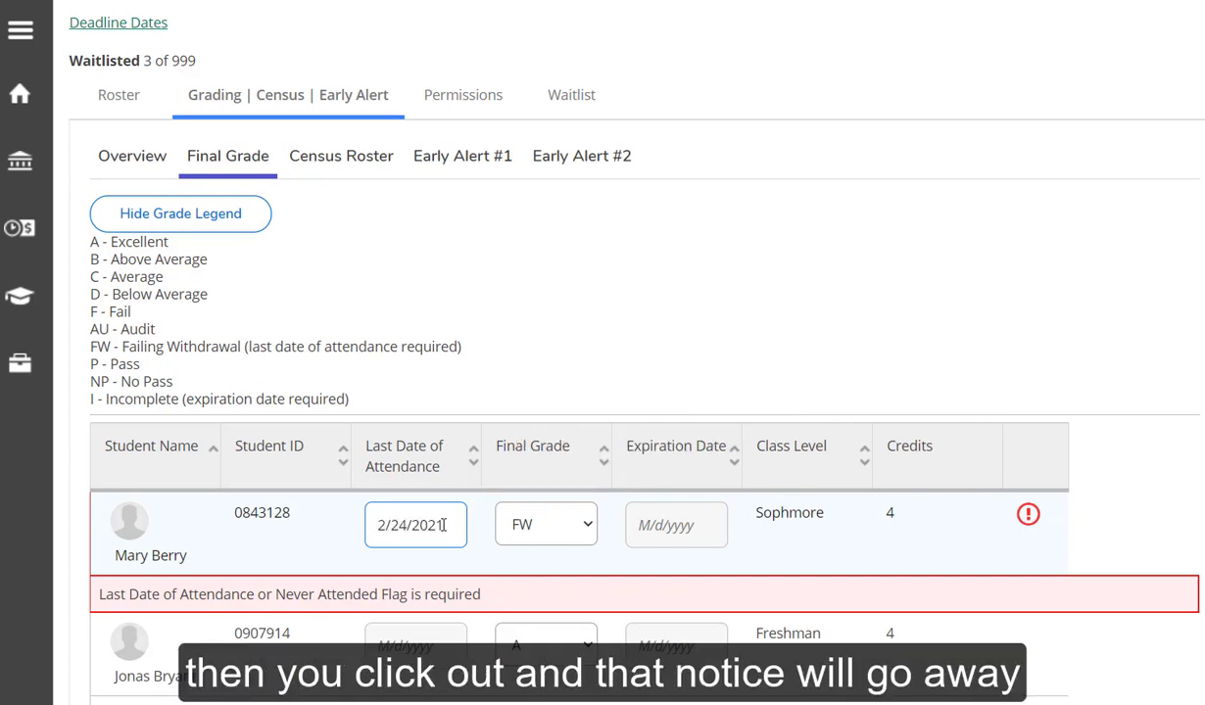
{"action": "left_click", "coordinate": [930, 654]}
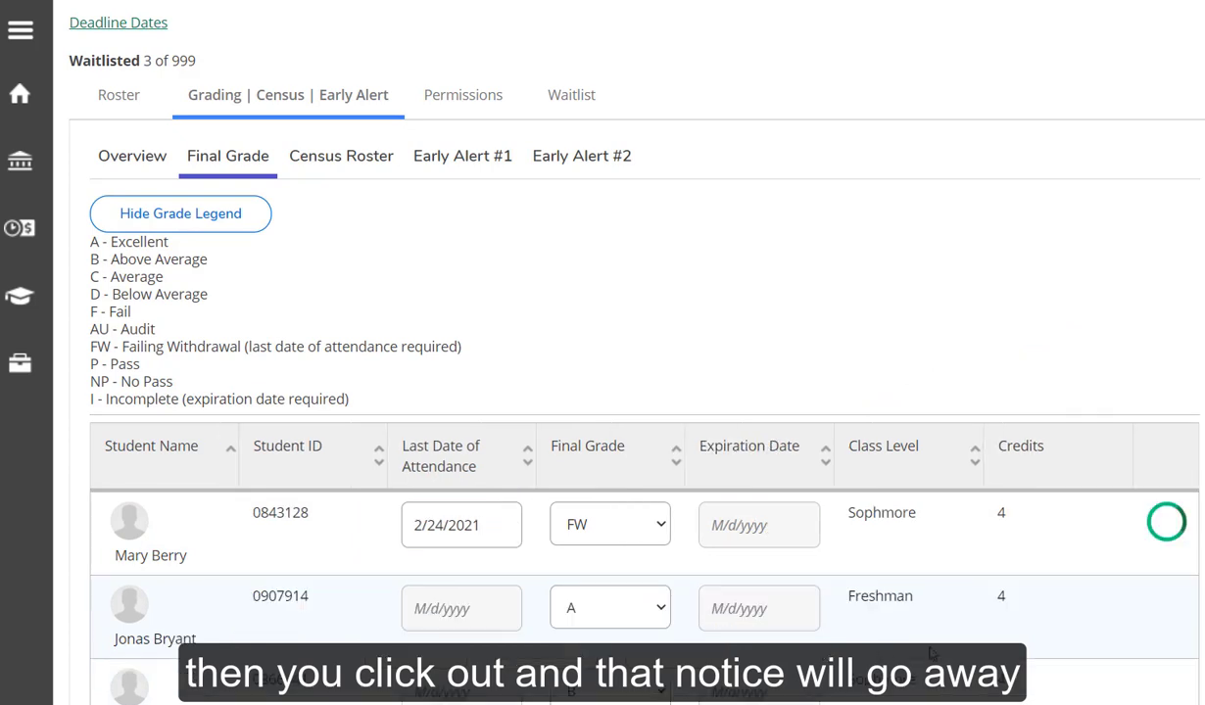
Give the second listed student an Incomplete (I) grade with 2/26/2021 as the expiration date.
{"action": "left_click", "coordinate": [656, 584]}
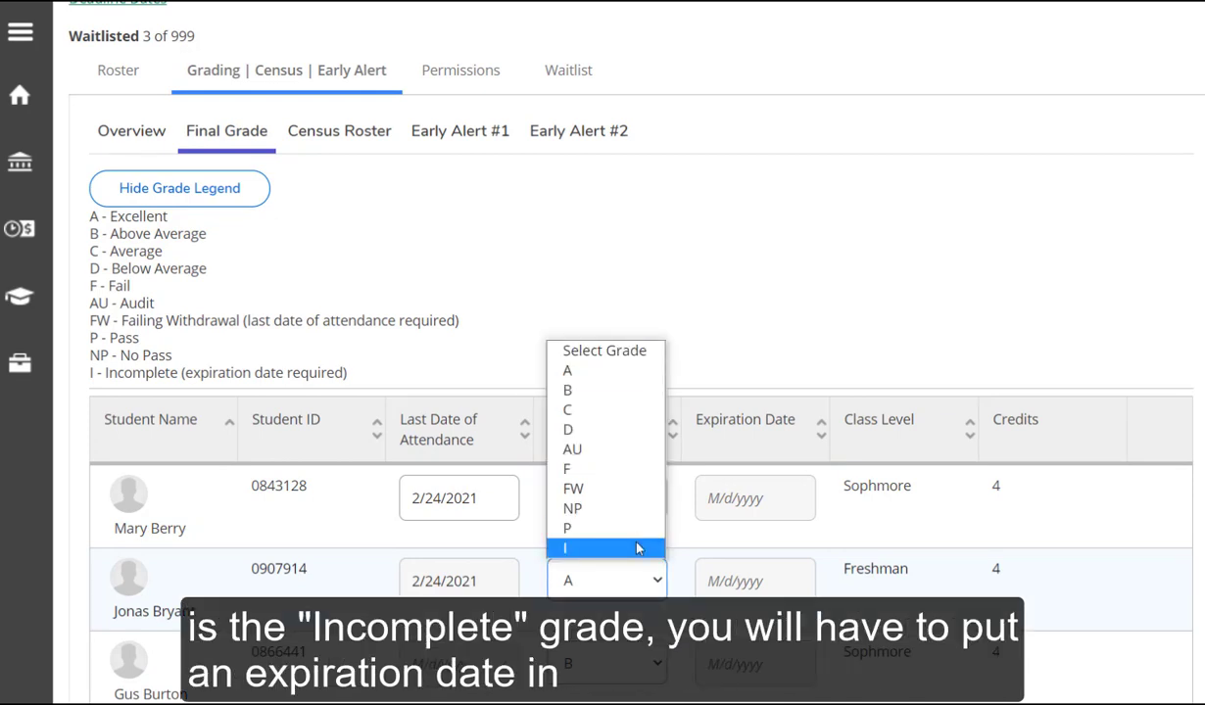
{"action": "left_click", "coordinate": [637, 548]}
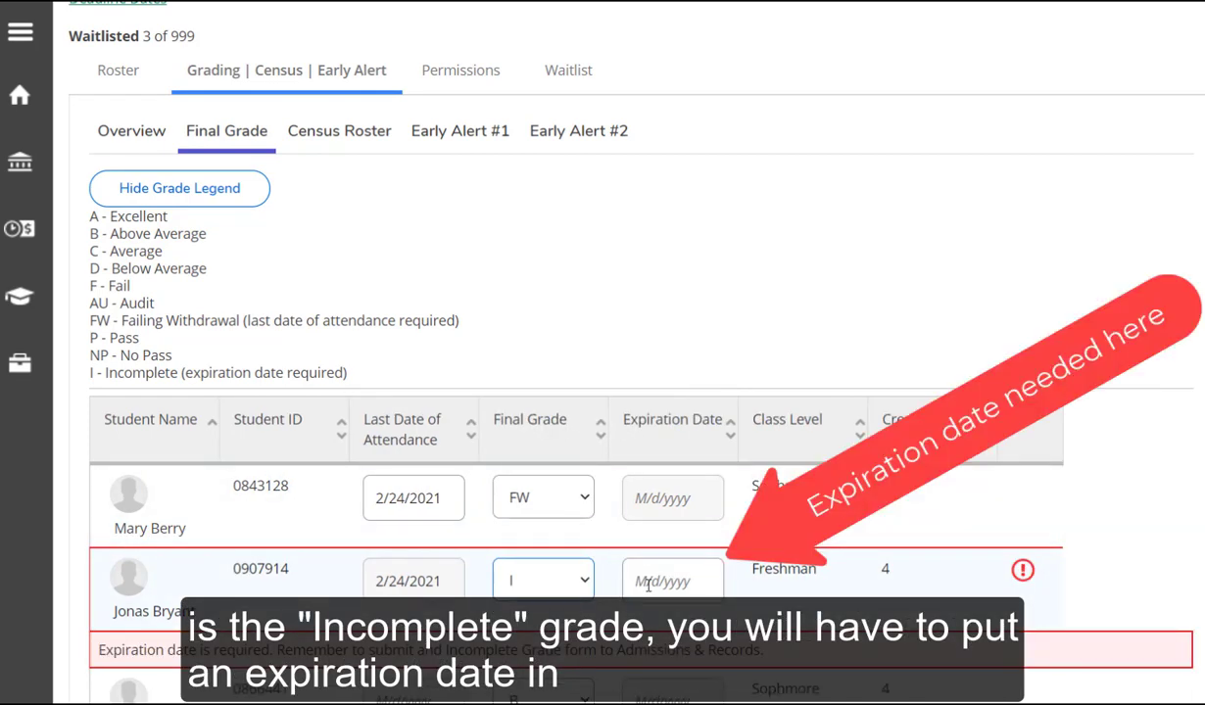
{"action": "left_click", "coordinate": [648, 585]}
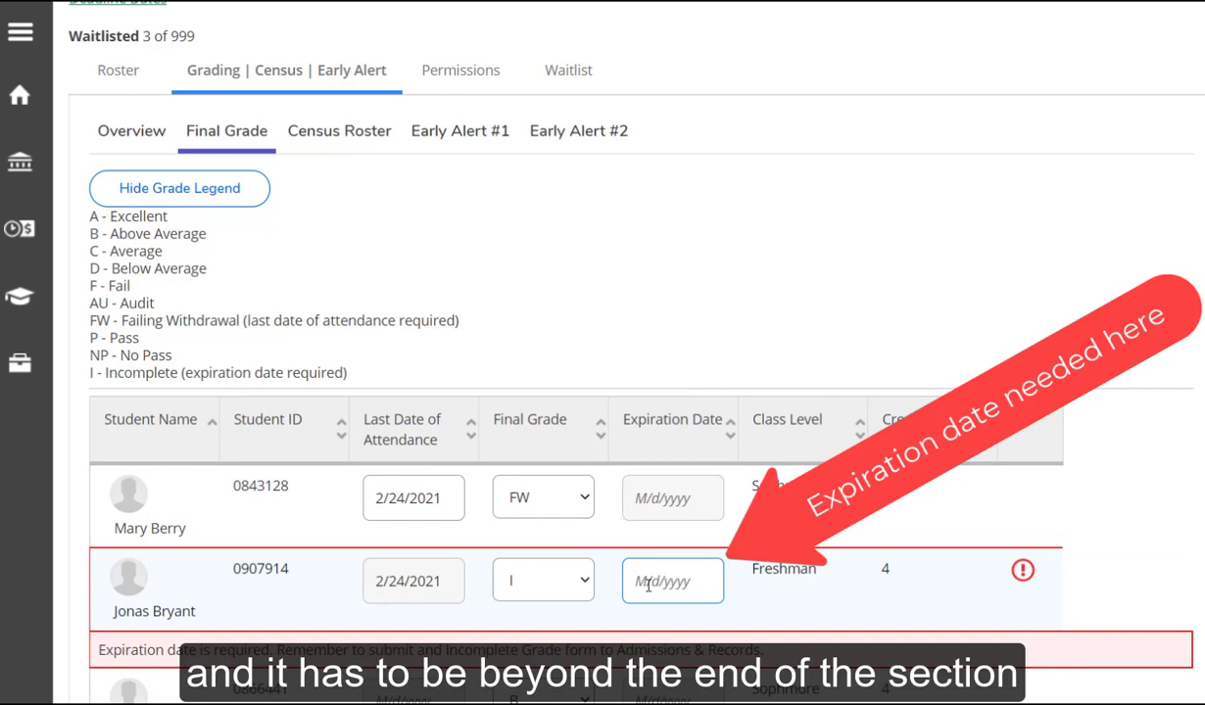
{"action": "type", "text": "2/26/2021"}
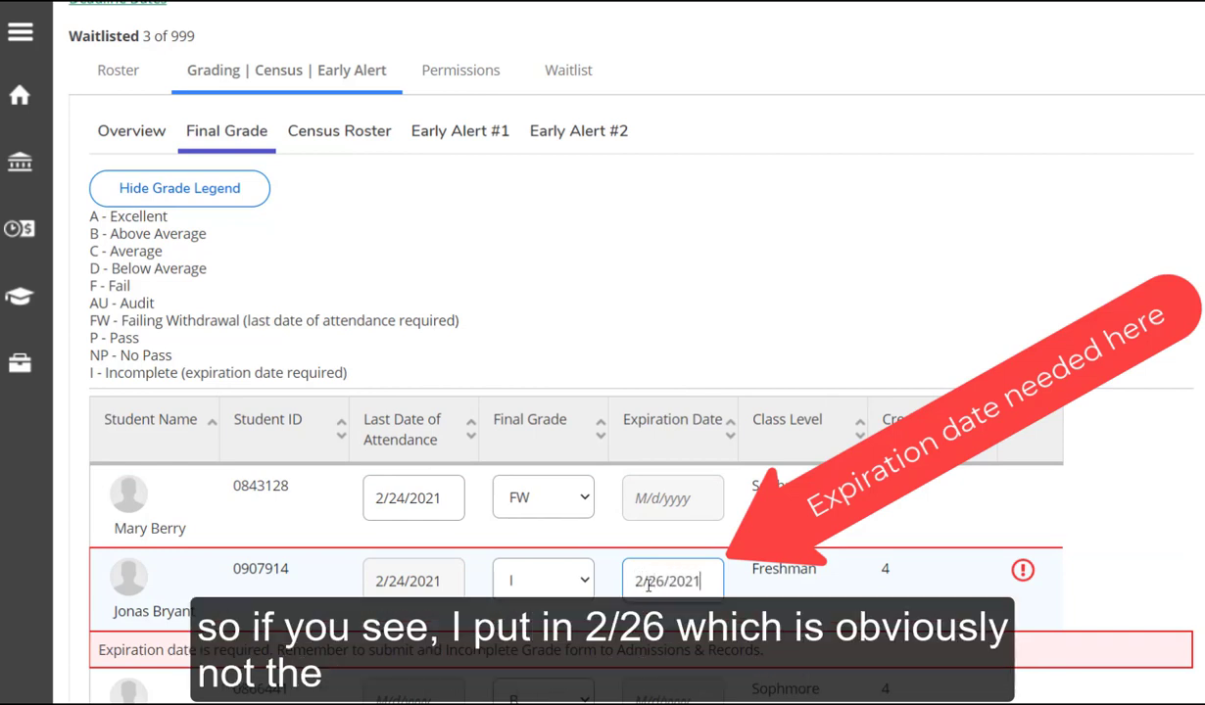
{"action": "left_click", "coordinate": [840, 530]}
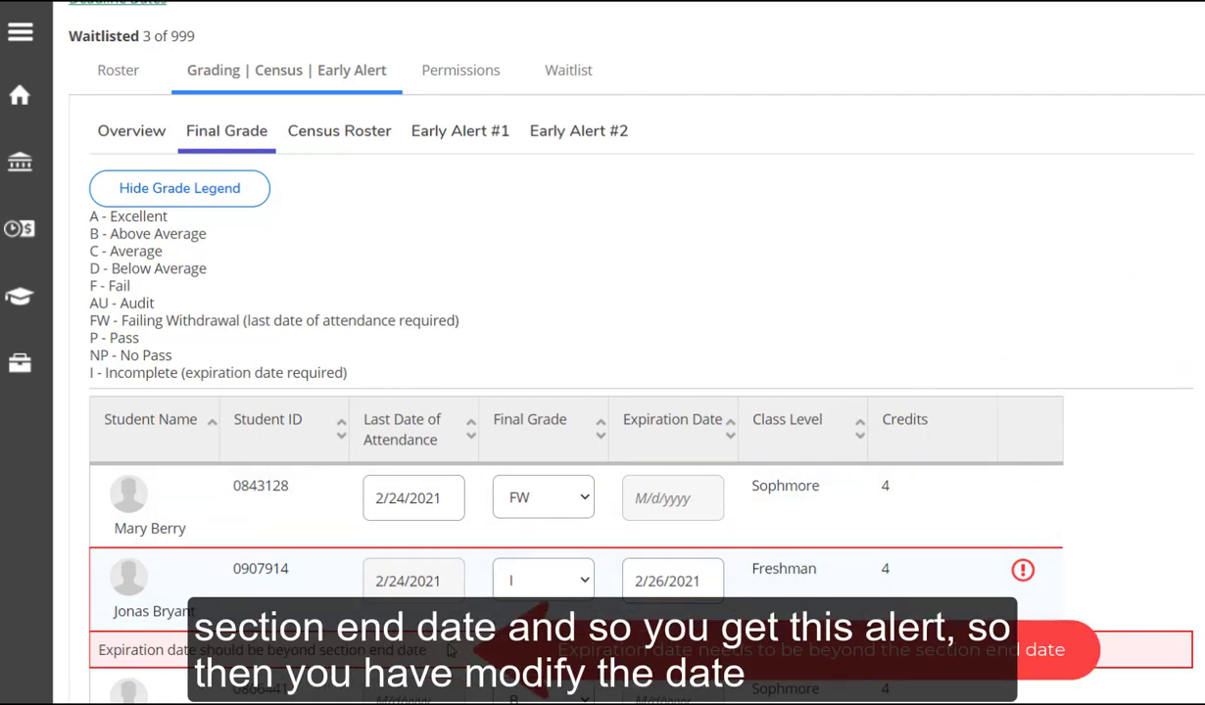
Change the expiration date of the second student's Incomplete grade to 5/30/2021.
{"action": "left_click", "coordinate": [704, 582]}
{"action": "key", "text": "BackSpace"}
{"action": "key", "text": "BackSpace"}
{"action": "key", "text": "BackSpace"}
{"action": "key", "text": "BackSpace"}
{"action": "key", "text": "BackSpace"}
{"action": "key", "text": "BackSpace"}
{"action": "key", "text": "BackSpace"}
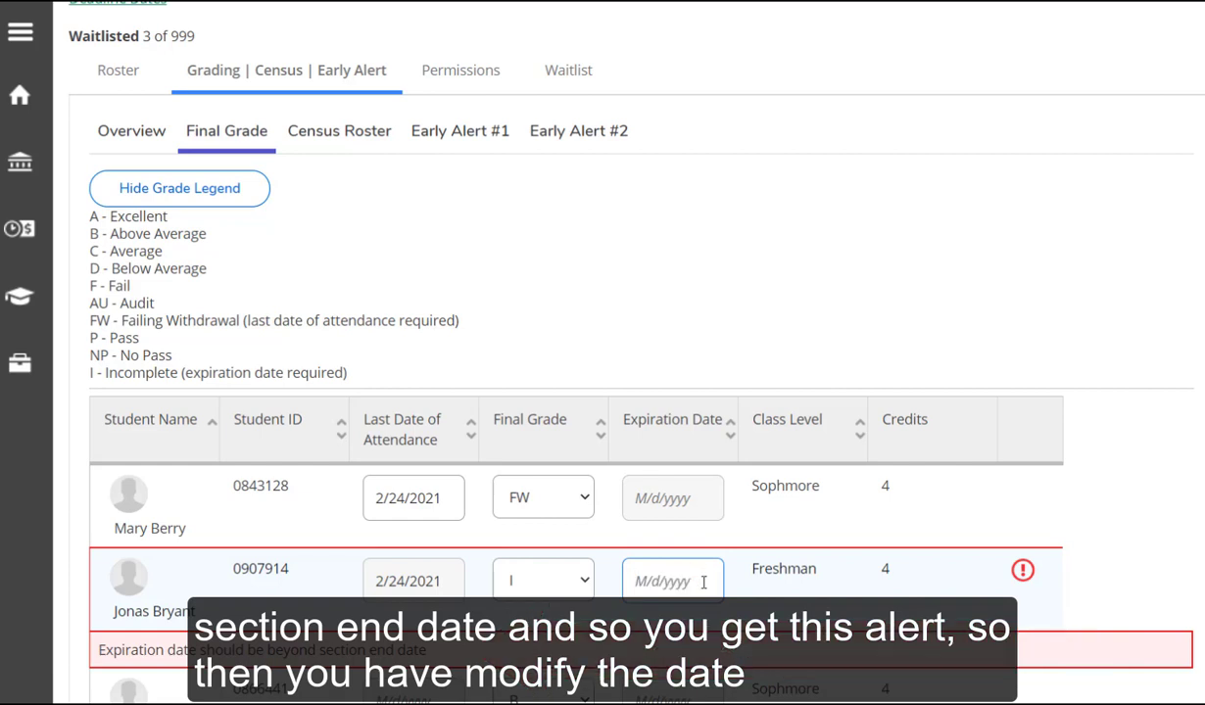
{"action": "type", "text": "5/30/2021"}
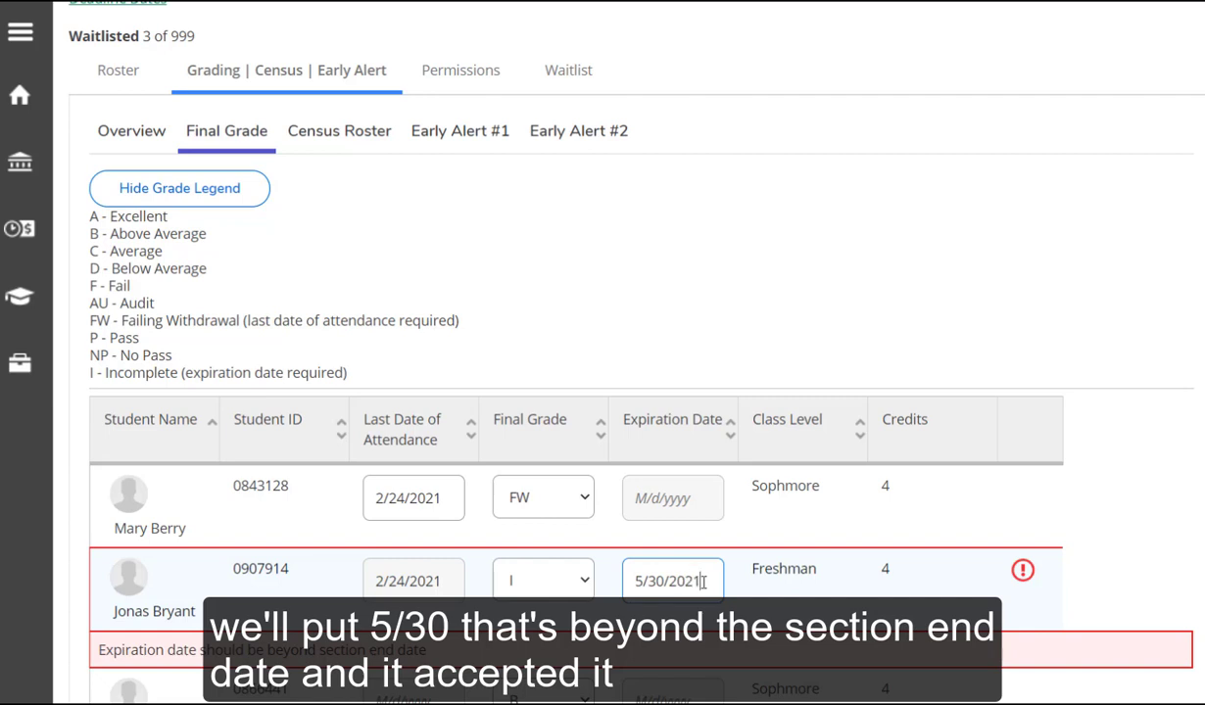
{"action": "left_click", "coordinate": [826, 512]}
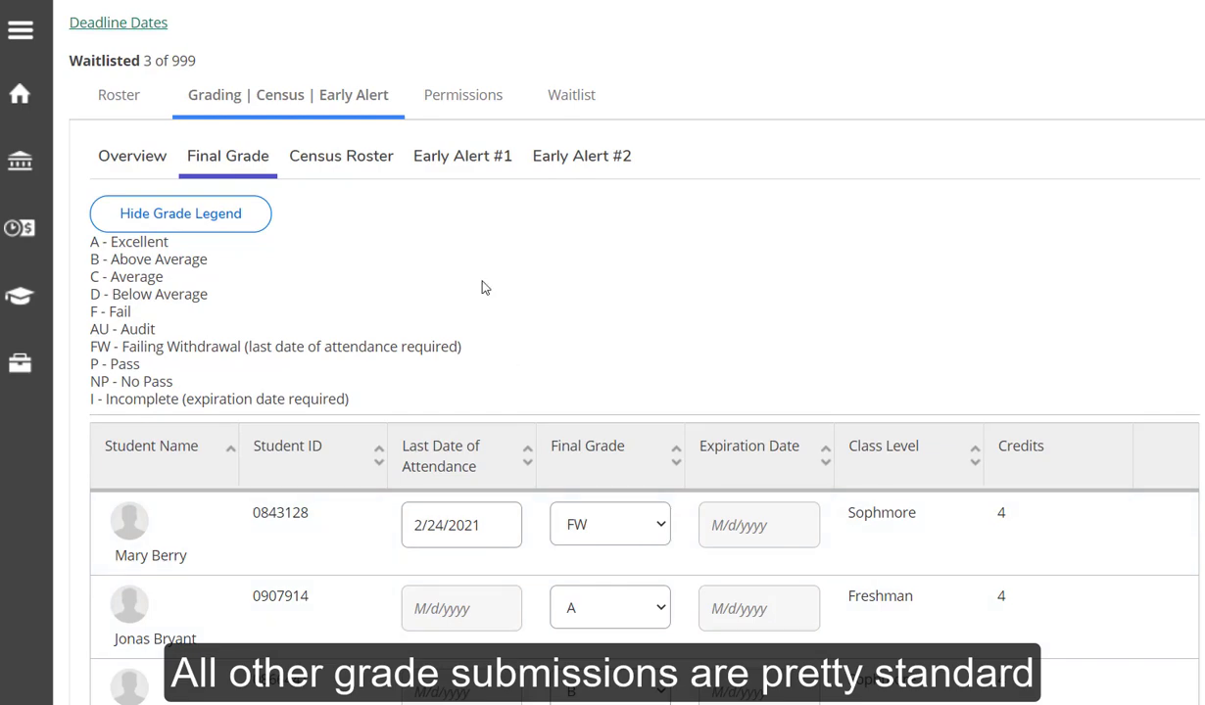
Set the final grade to B for the first student in the list who has no grade yet.
{"action": "scroll", "coordinate": [639, 456], "scroll_direction": "down", "scroll_amount": 2}
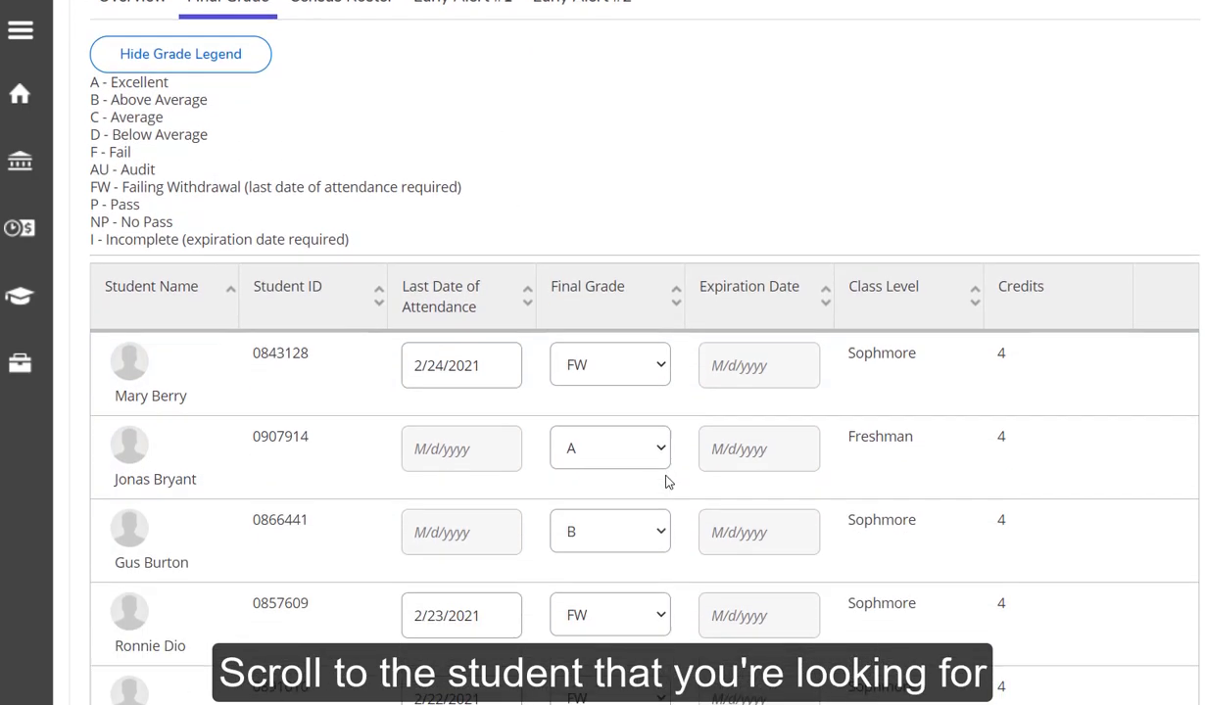
{"action": "scroll", "coordinate": [665, 481], "scroll_direction": "down", "scroll_amount": 5}
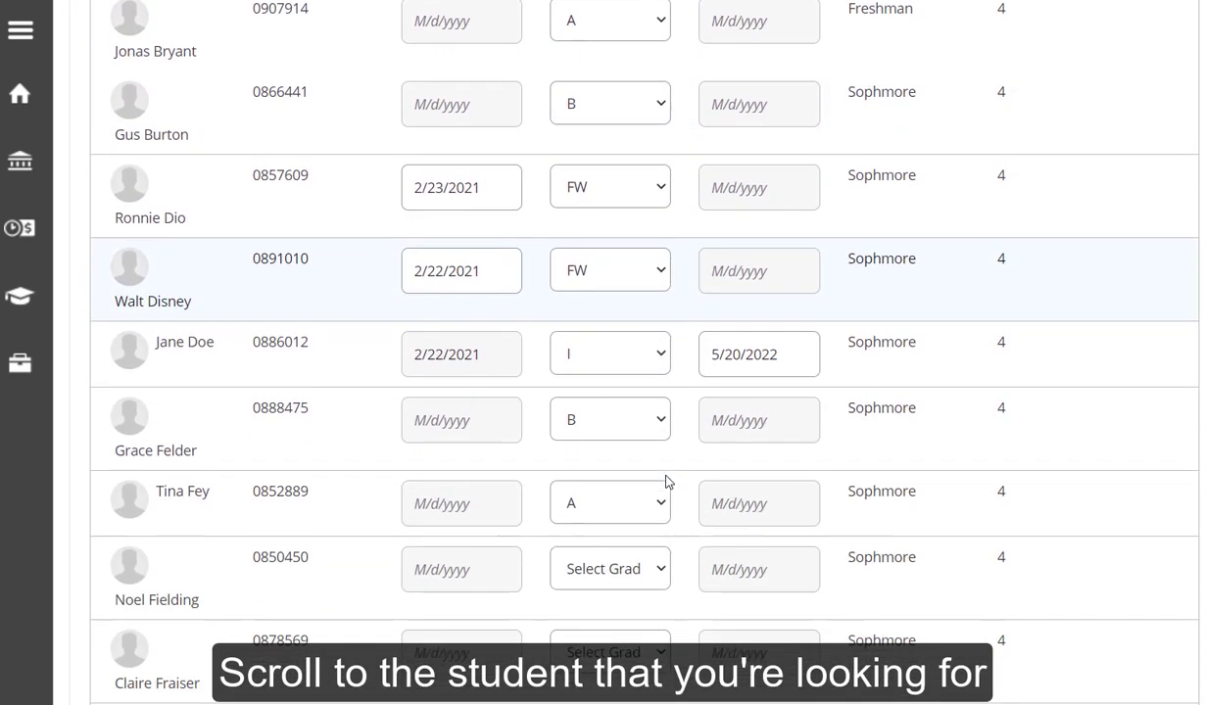
{"action": "scroll", "coordinate": [665, 481], "scroll_direction": "down", "scroll_amount": 1}
{"action": "left_click", "coordinate": [663, 501]}
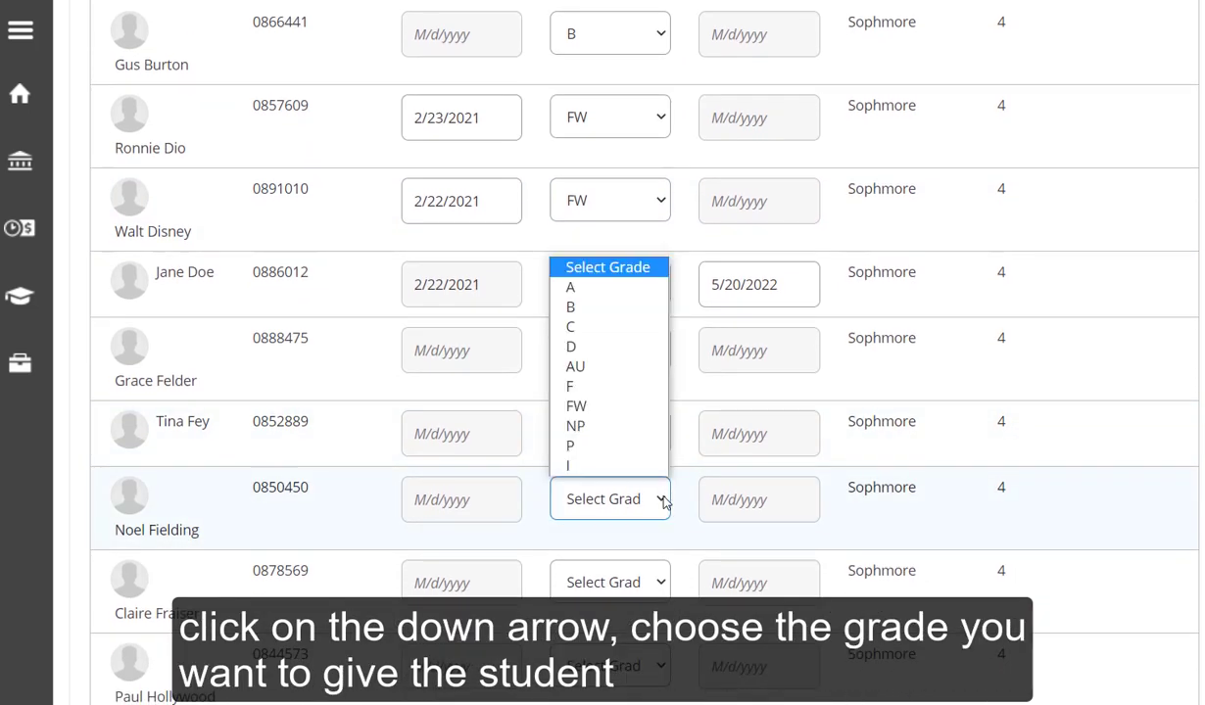
{"action": "left_click", "coordinate": [615, 308]}
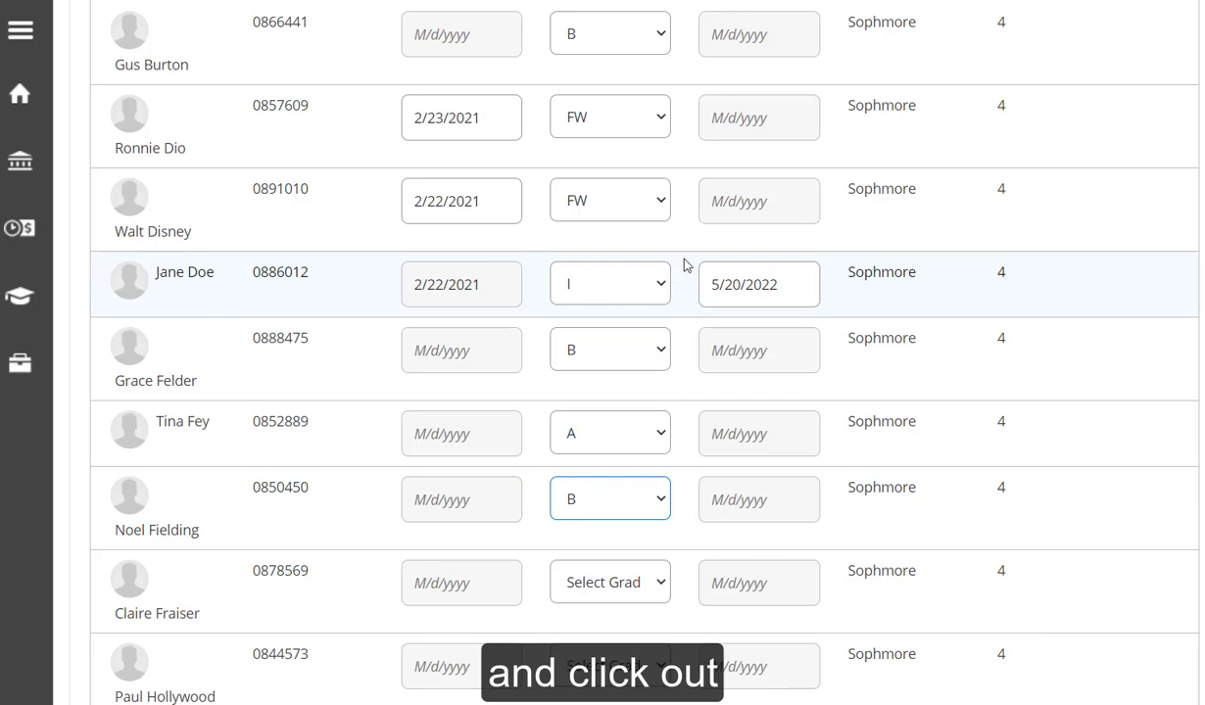
Open the census roster of the course section.
{"action": "scroll", "coordinate": [683, 263], "scroll_direction": "up", "scroll_amount": 2}
{"action": "scroll", "coordinate": [683, 263], "scroll_direction": "up", "scroll_amount": 5}
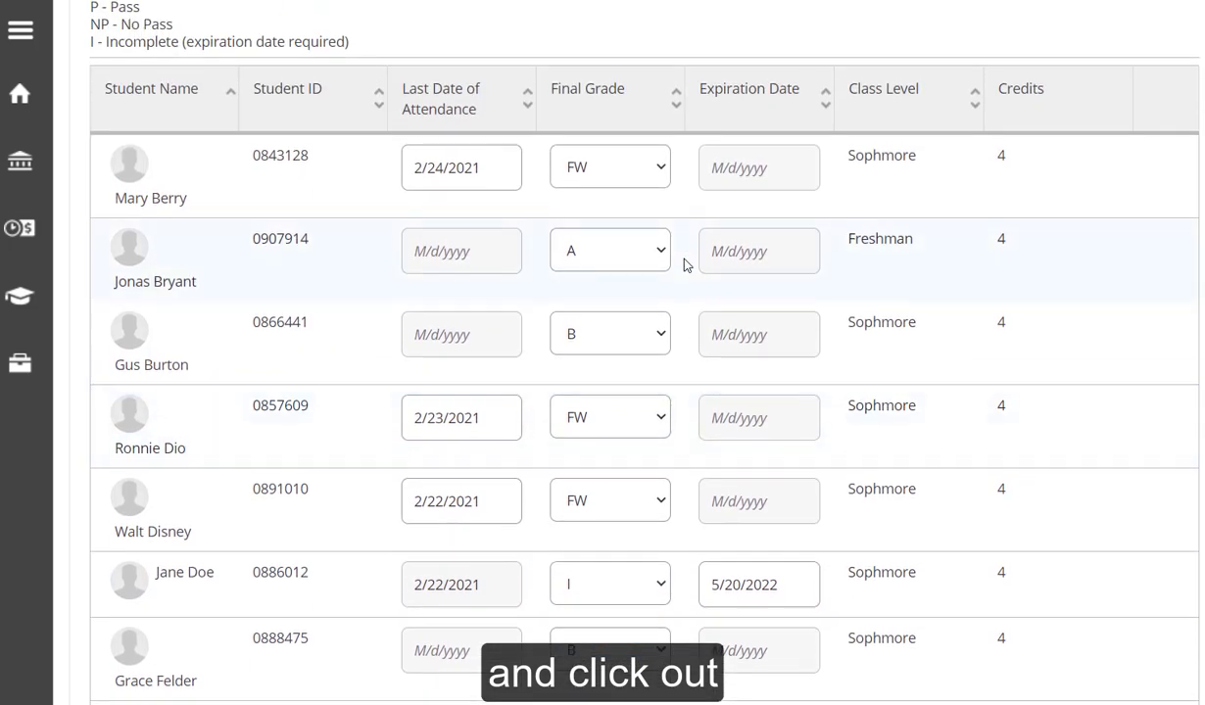
{"action": "scroll", "coordinate": [684, 262], "scroll_direction": "up", "scroll_amount": 3}
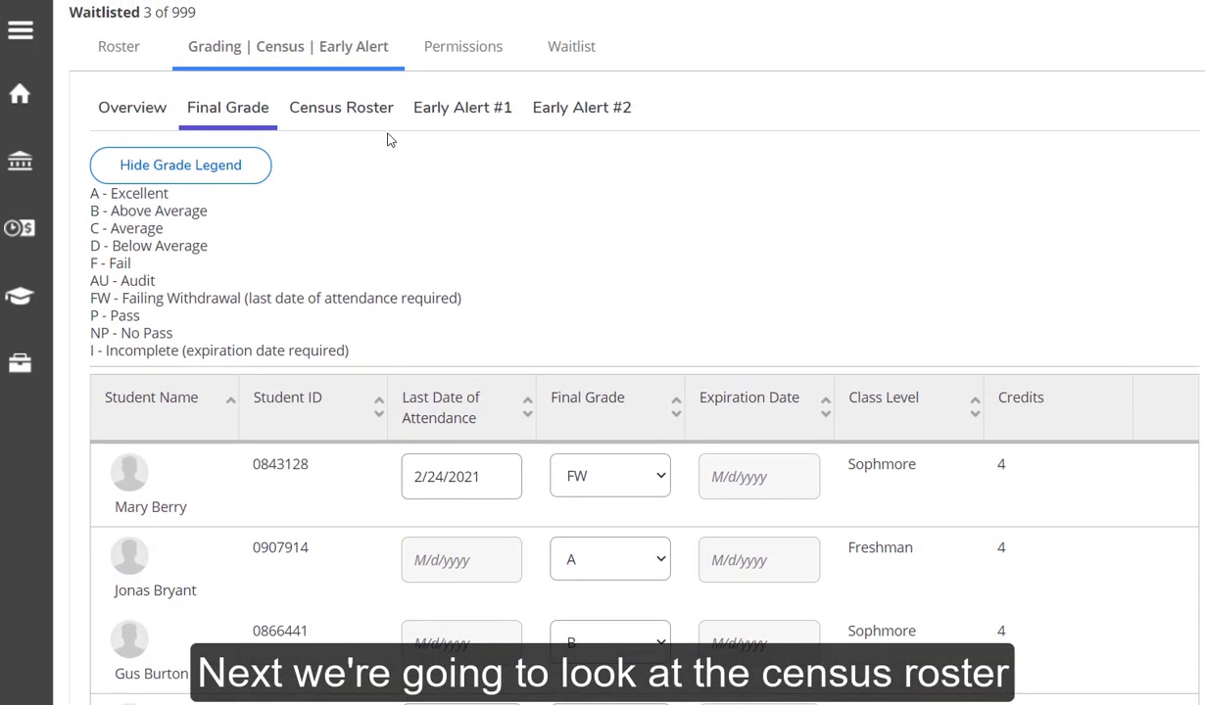
{"action": "left_click", "coordinate": [327, 110]}
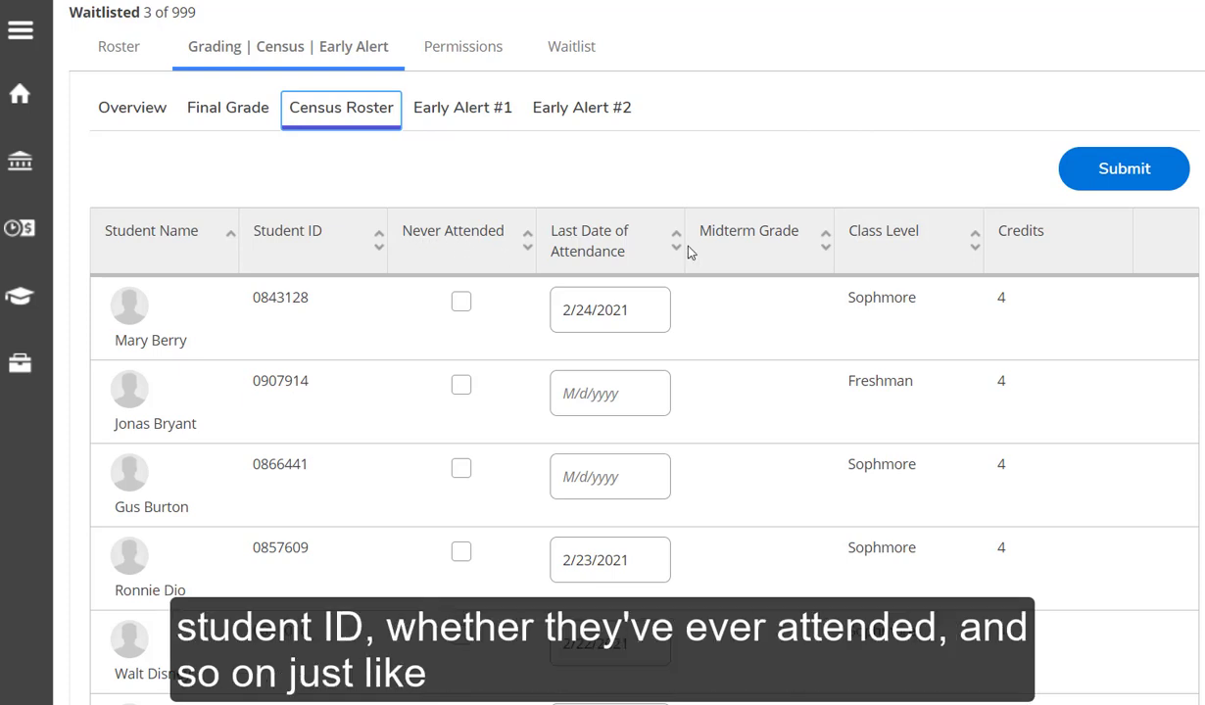
Mark the second student as never attended in the census roster, and clear the mark again.
{"action": "left_click", "coordinate": [461, 385]}
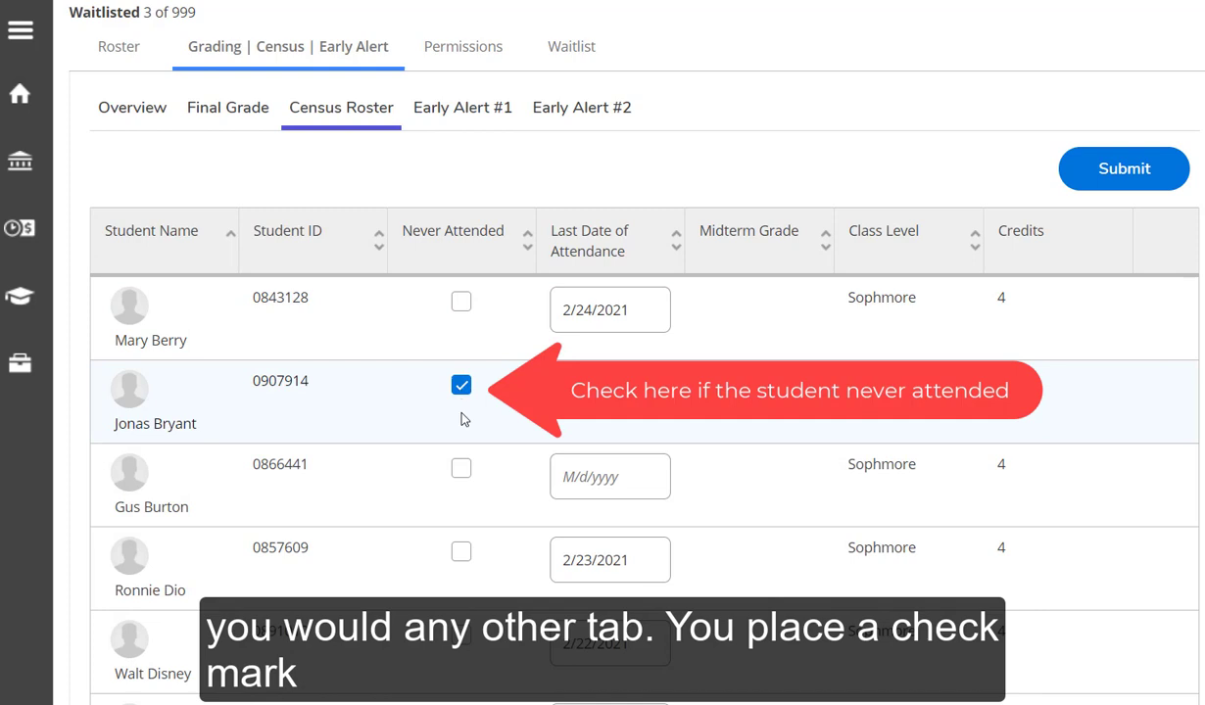
{"action": "left_click", "coordinate": [461, 387]}
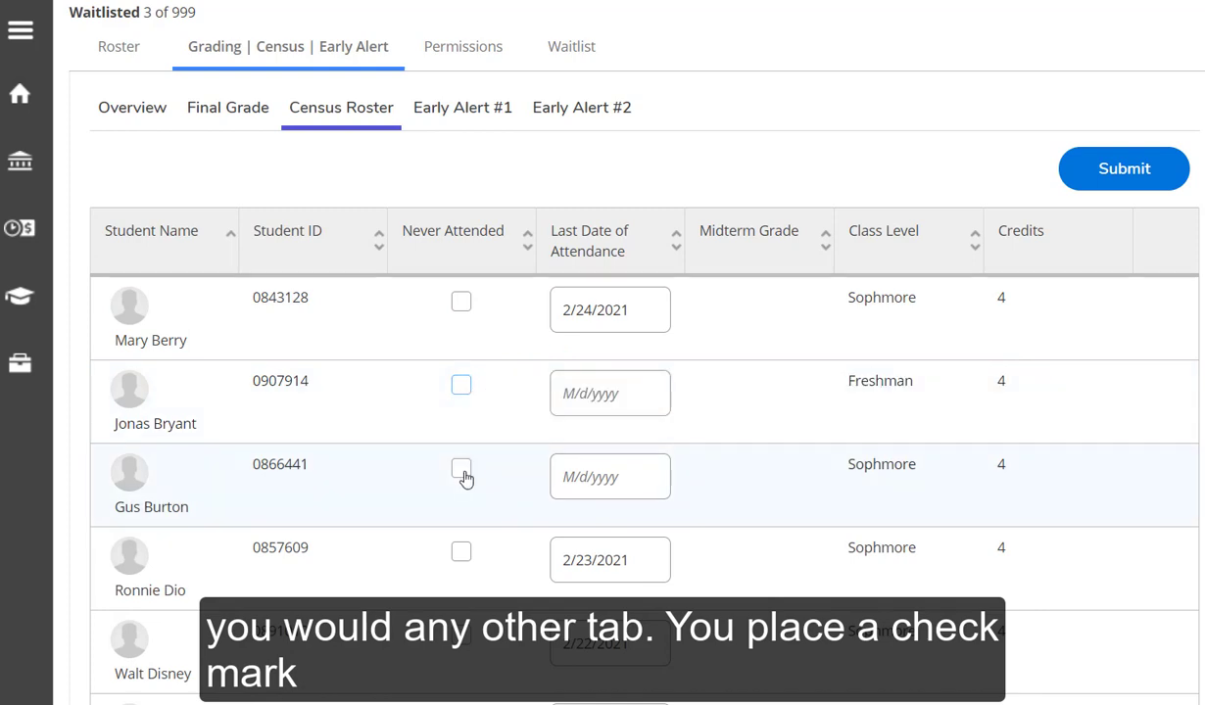
Set the second student's last date of attendance to 2/24/2021 in the census roster.
{"action": "left_click", "coordinate": [622, 398]}
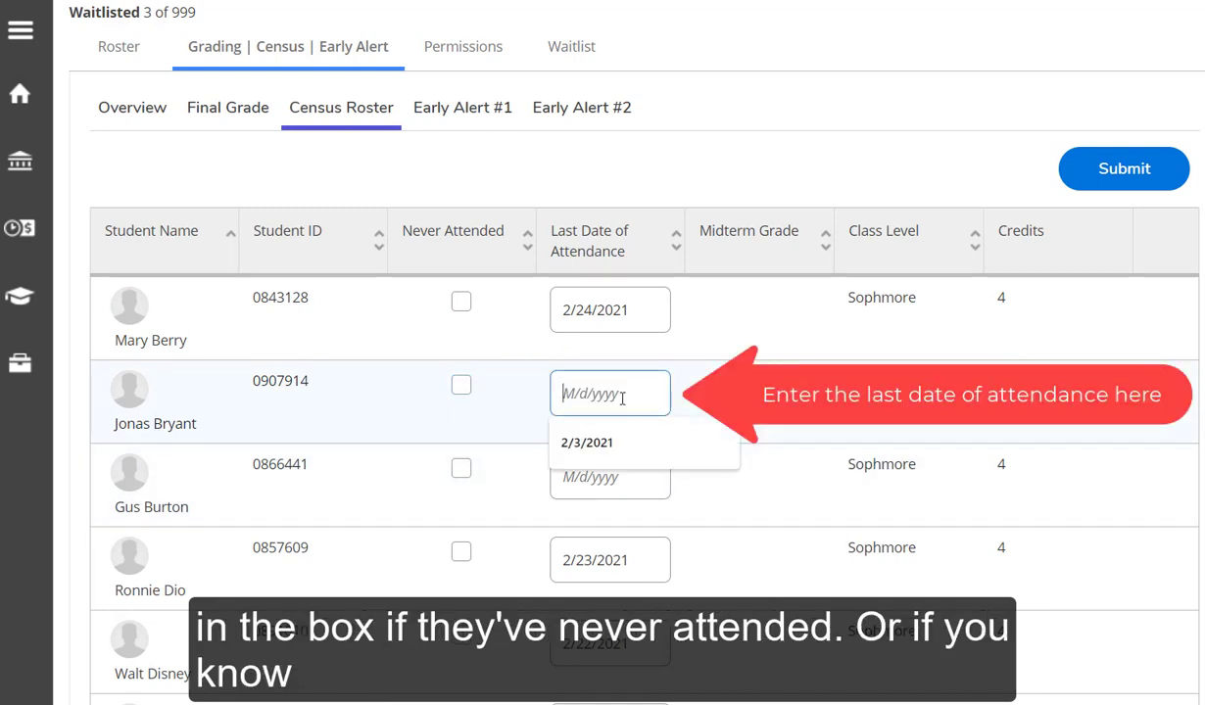
{"action": "type", "text": "2/"}
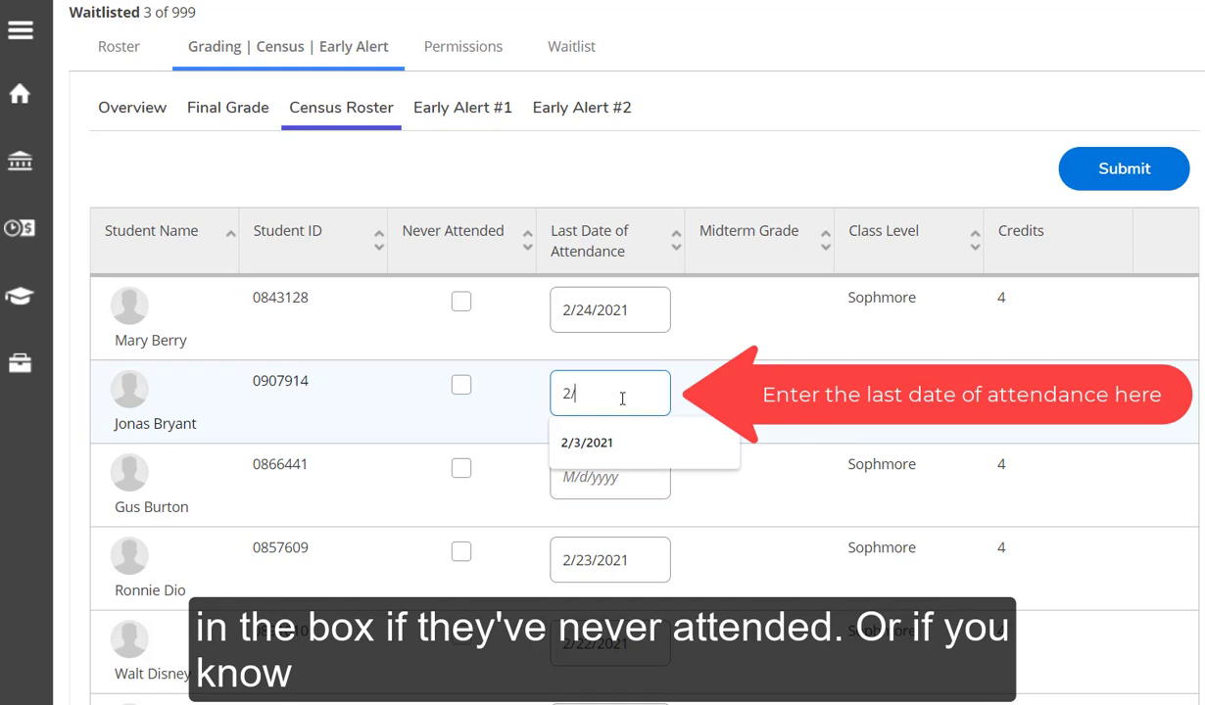
{"action": "type", "text": "24/2021"}
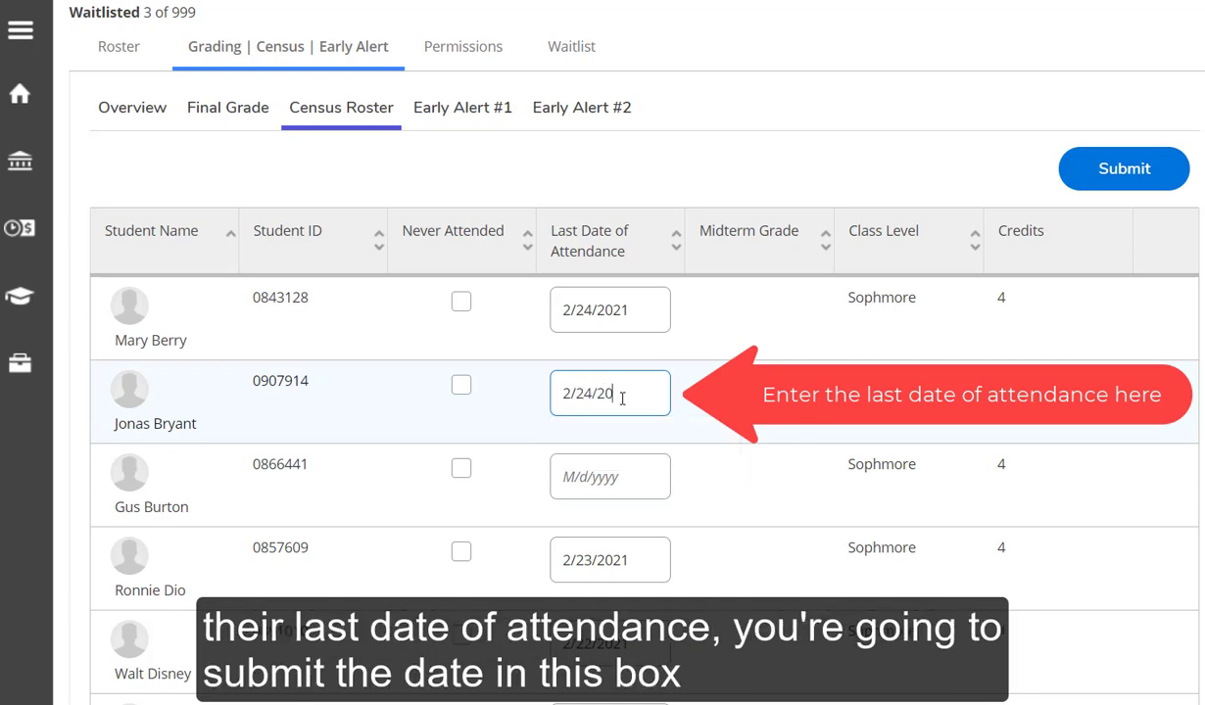
{"action": "left_click", "coordinate": [772, 487]}
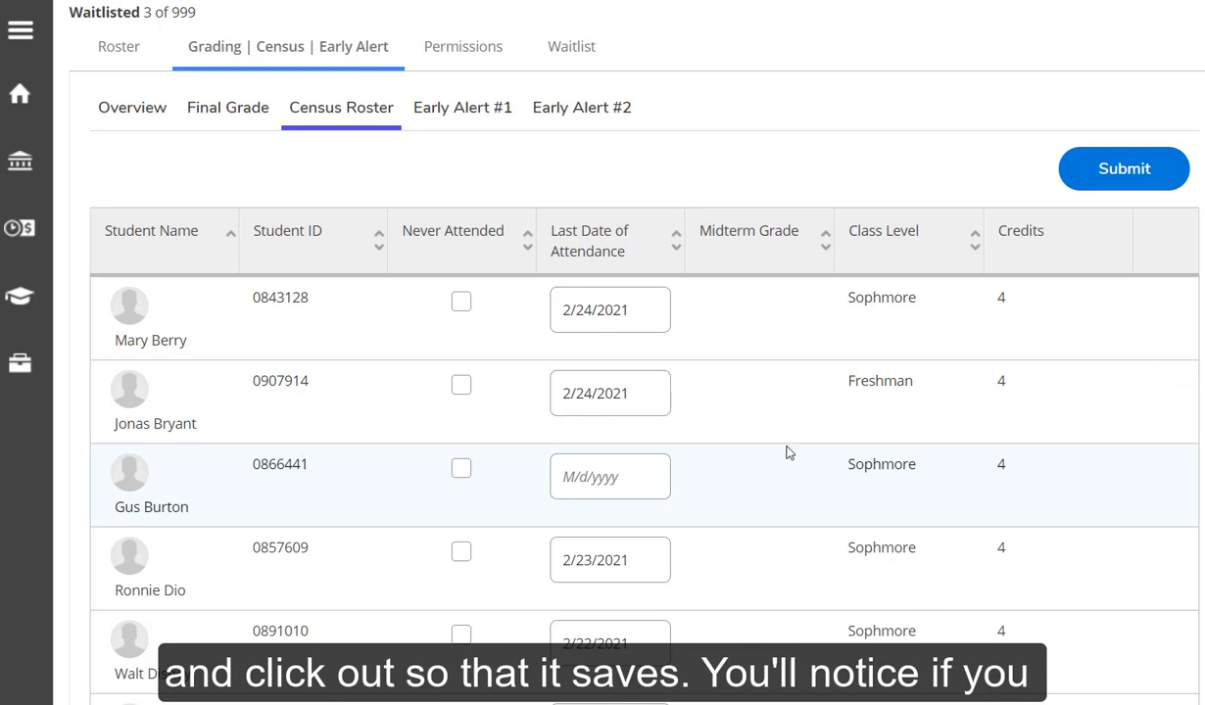
Start submitting the census roster and cancel at the confirmation.
{"action": "left_click", "coordinate": [1114, 176]}
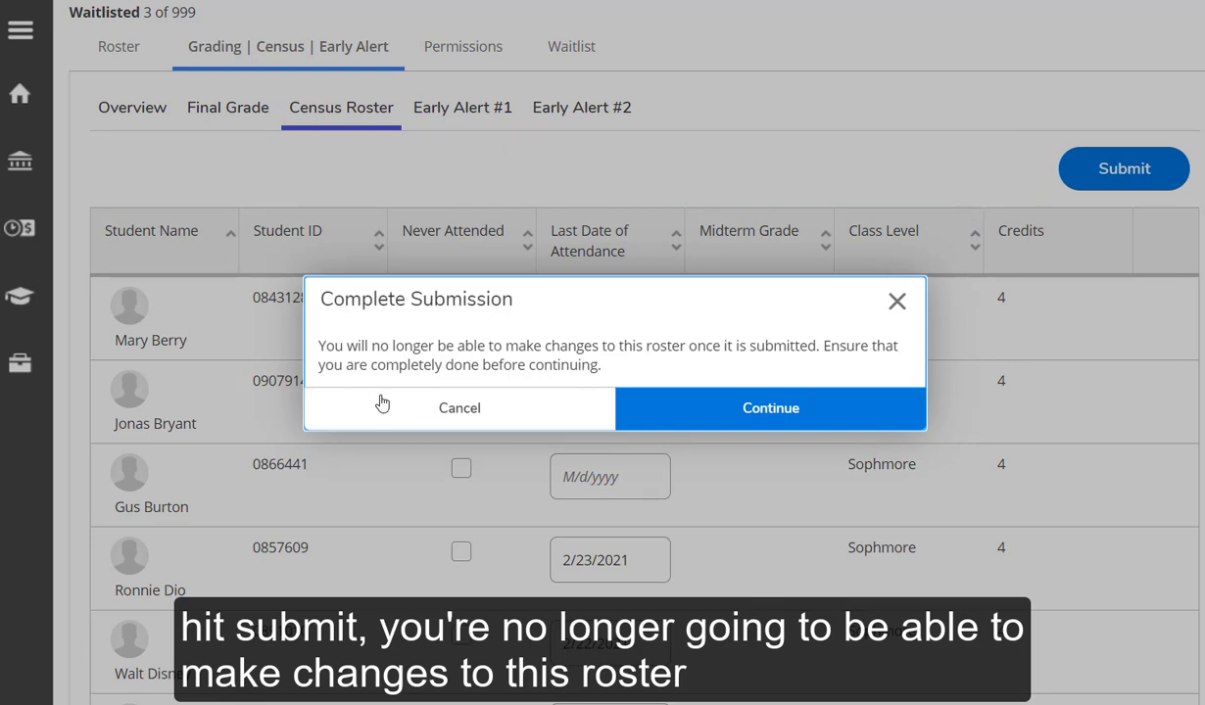
{"action": "left_click", "coordinate": [459, 409]}
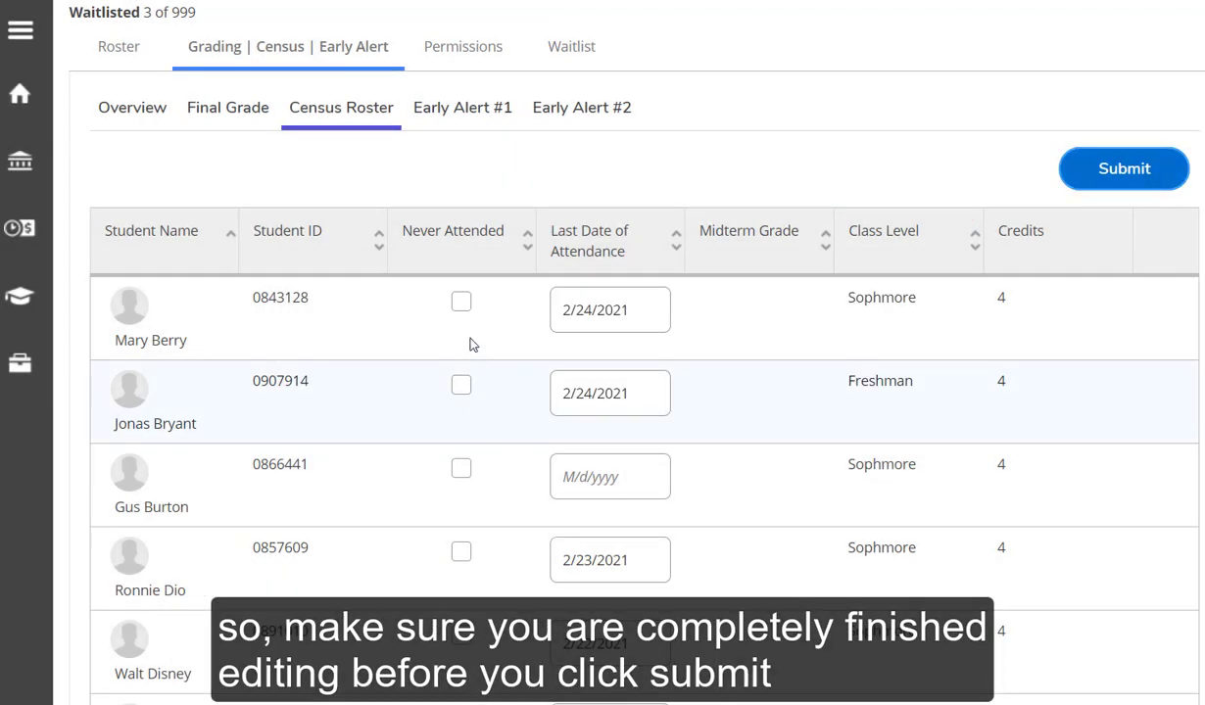
Open Early Alert #1 and set the midterm grade to X for the second and third students.
{"action": "left_click", "coordinate": [463, 114]}
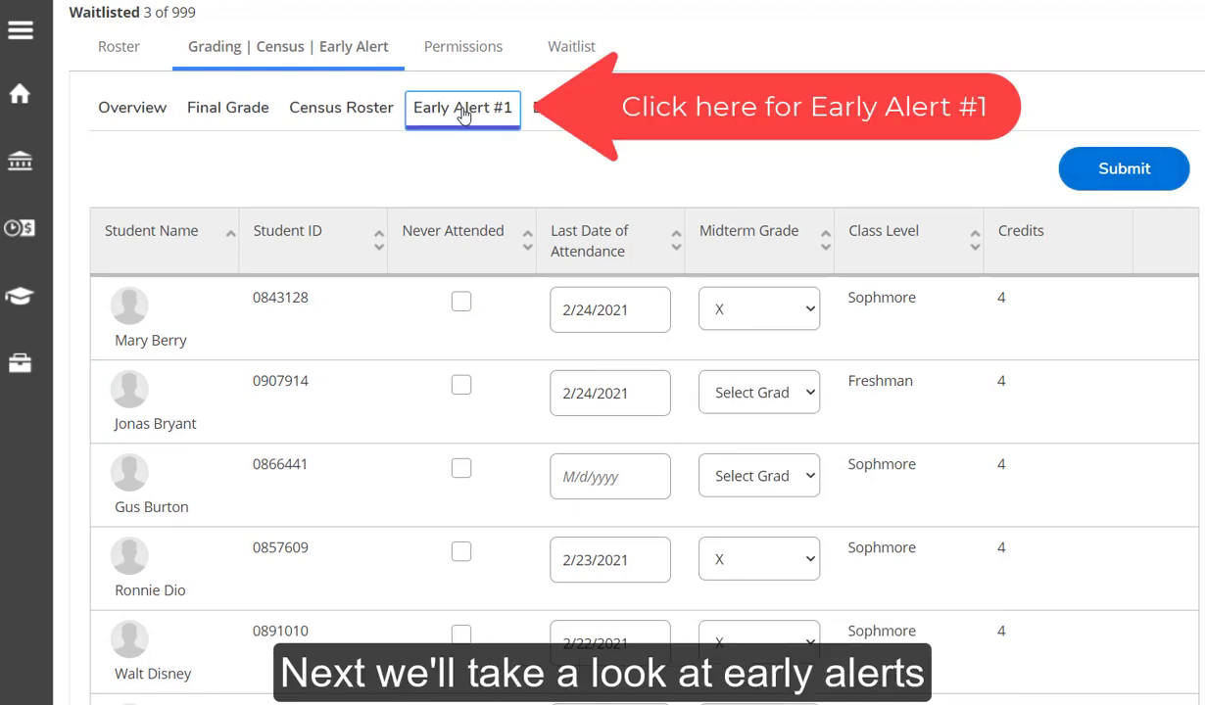
{"action": "left_click", "coordinate": [808, 396]}
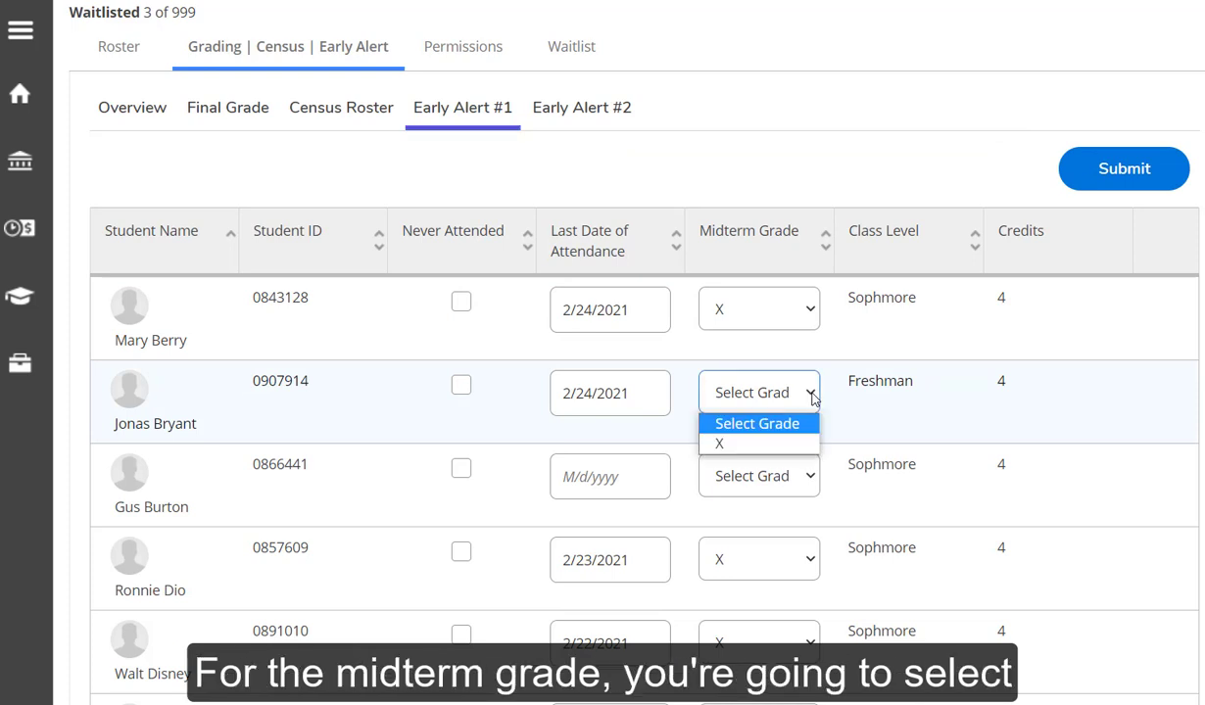
{"action": "left_click", "coordinate": [783, 448]}
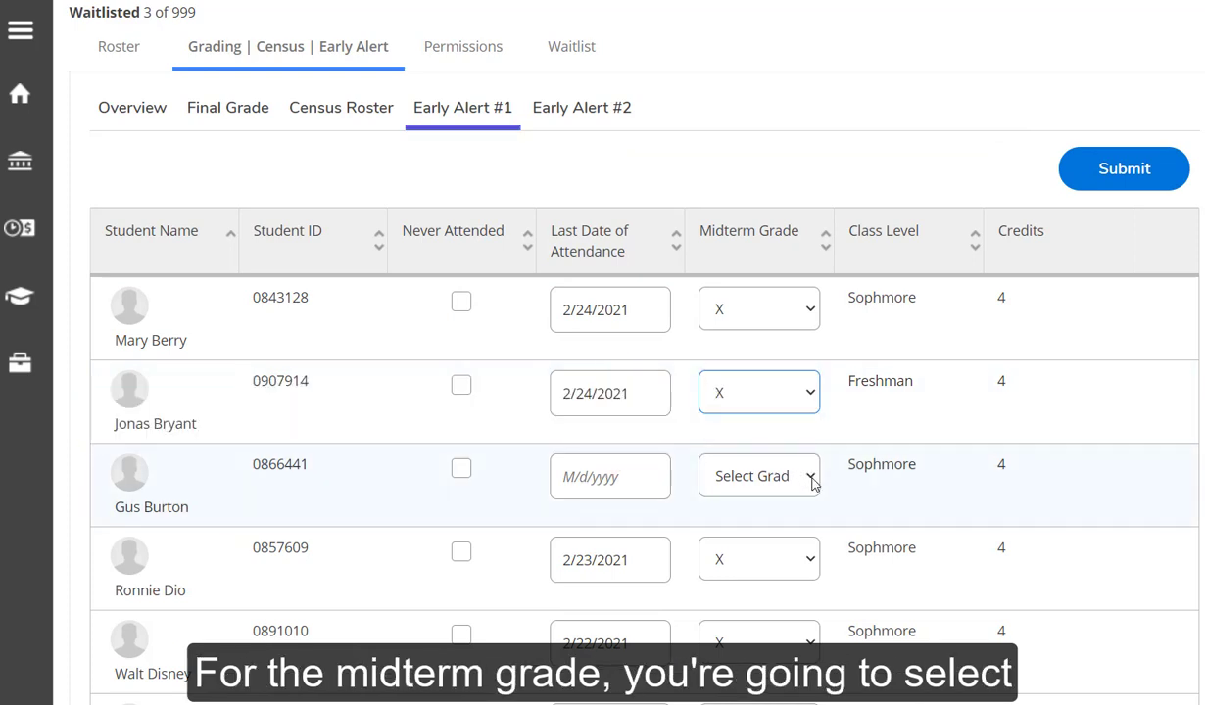
{"action": "left_click", "coordinate": [811, 480]}
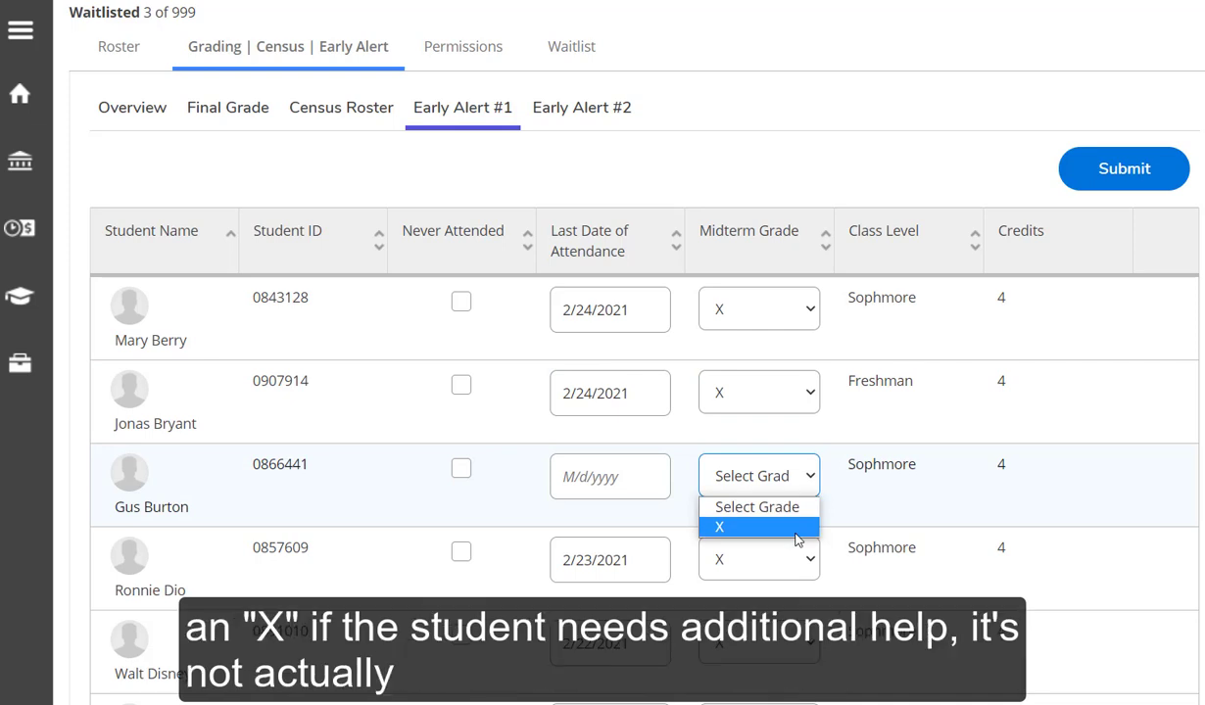
{"action": "left_click", "coordinate": [769, 528]}
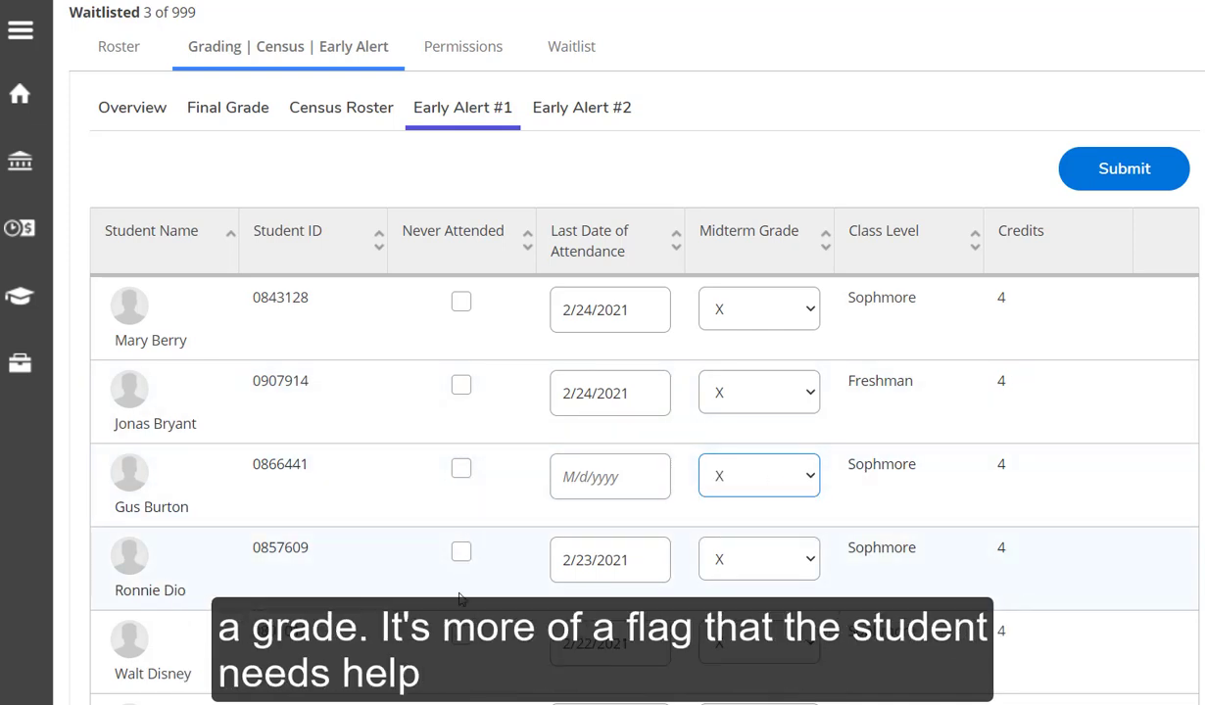
Try the never-attended mark for the tenth student in Early Alert #1.
{"action": "scroll", "coordinate": [460, 597], "scroll_direction": "down", "scroll_amount": 2}
{"action": "scroll", "coordinate": [458, 638], "scroll_direction": "down", "scroll_amount": 5}
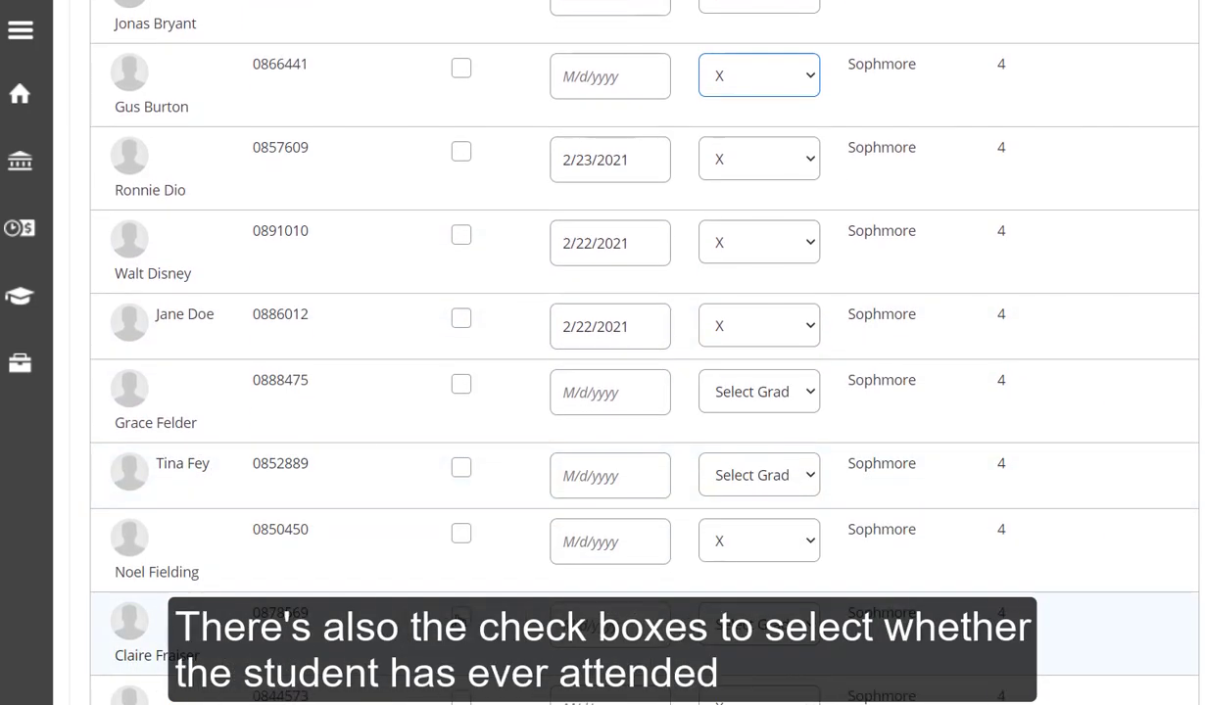
{"action": "left_click", "coordinate": [461, 617]}
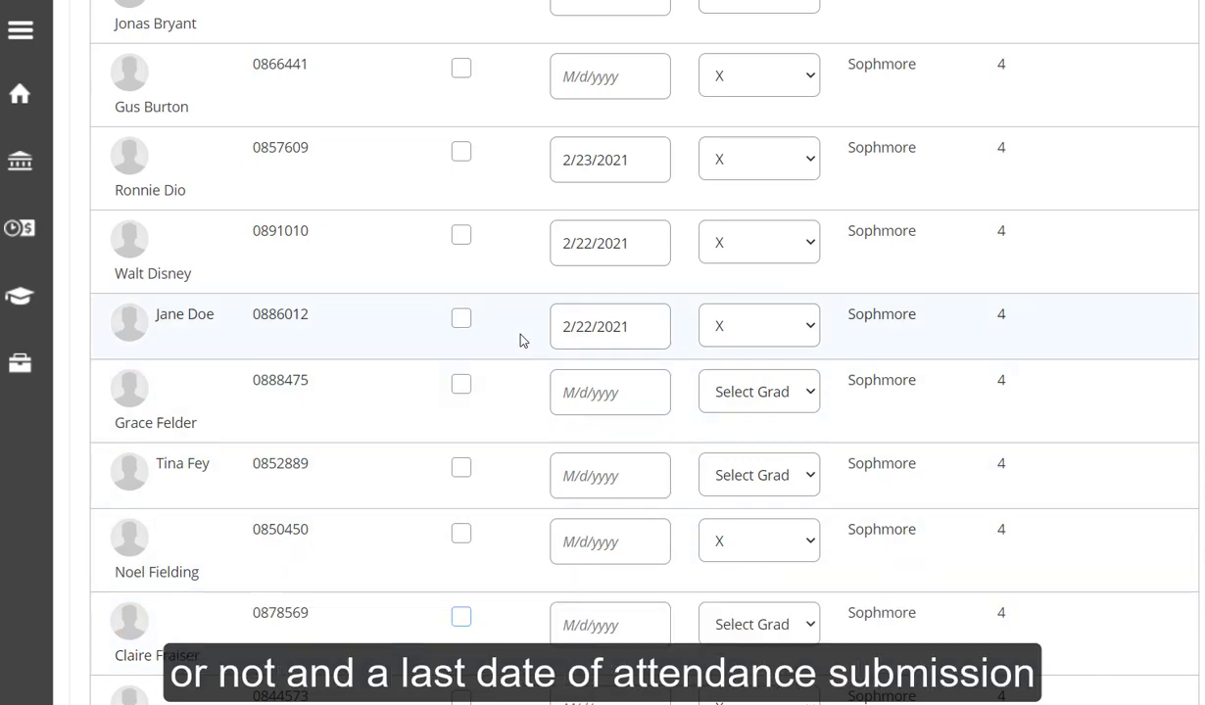
Start submitting the Early Alert #1 roster and dismiss the confirmation without continuing.
{"action": "scroll", "coordinate": [519, 339], "scroll_direction": "up", "scroll_amount": 1}
{"action": "scroll", "coordinate": [519, 339], "scroll_direction": "up", "scroll_amount": 4}
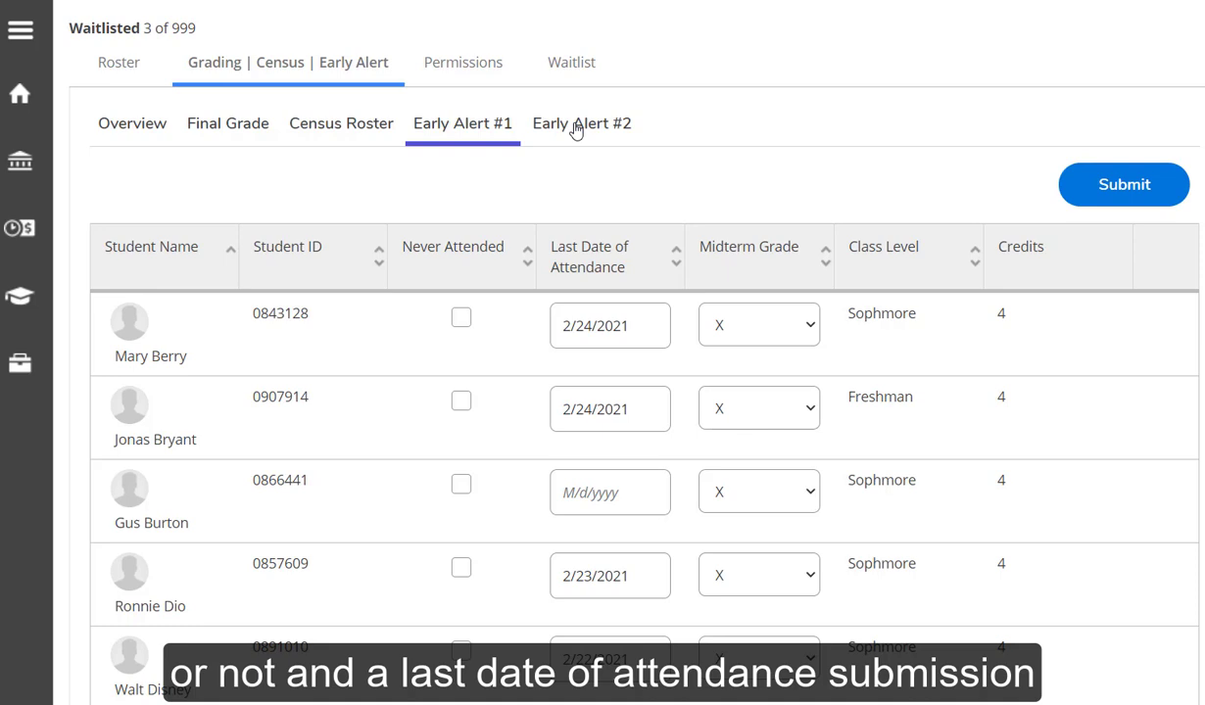
{"action": "left_click", "coordinate": [1109, 189]}
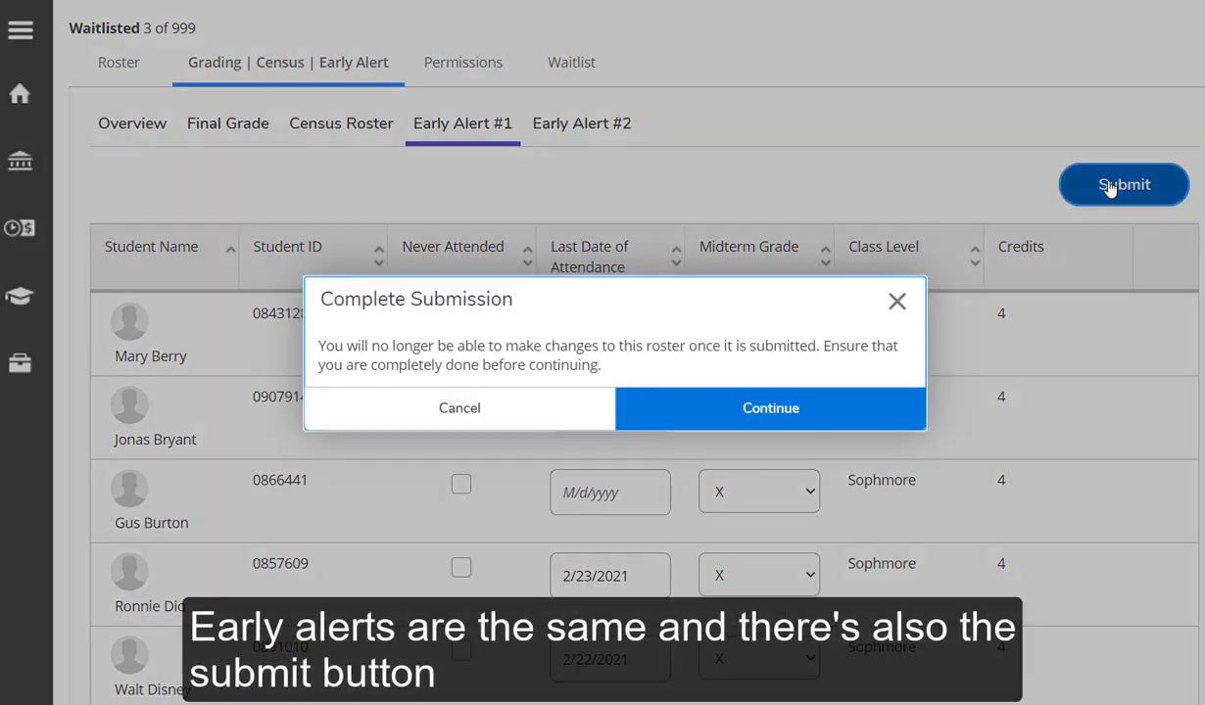
{"action": "left_click", "coordinate": [895, 303]}
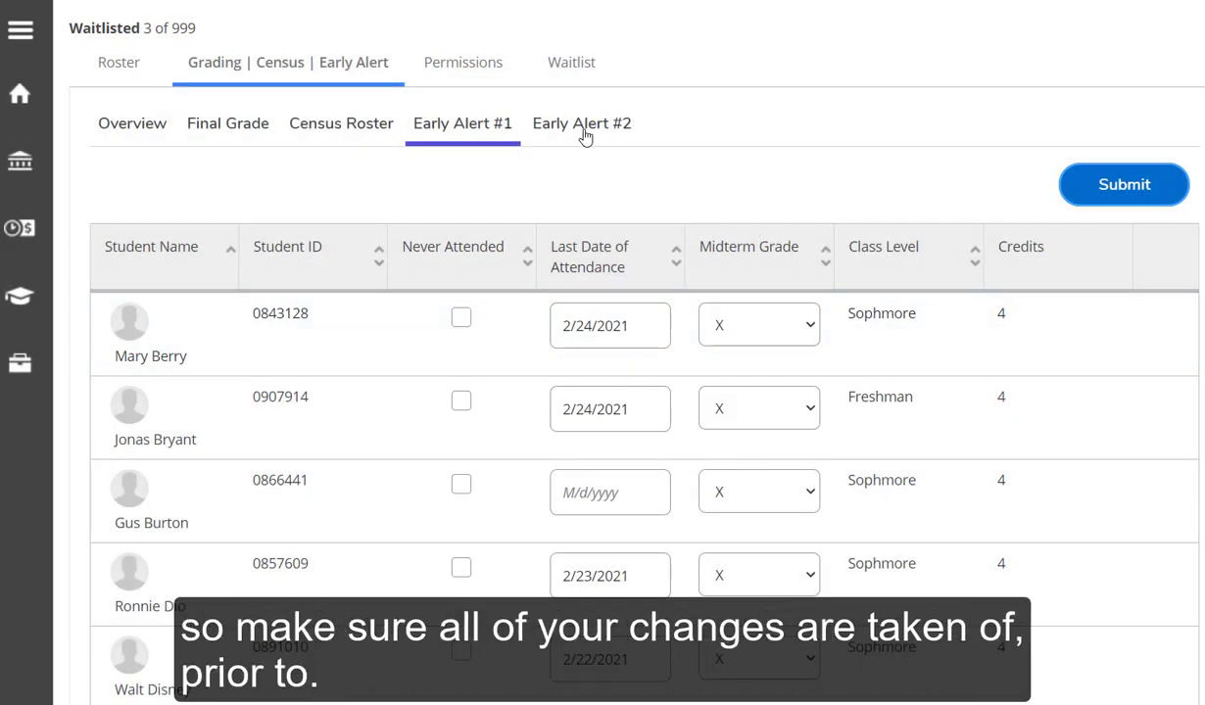
Open Early Alert #2 and set the midterm grade to X for the first and fourth students.
{"action": "left_click", "coordinate": [584, 136]}
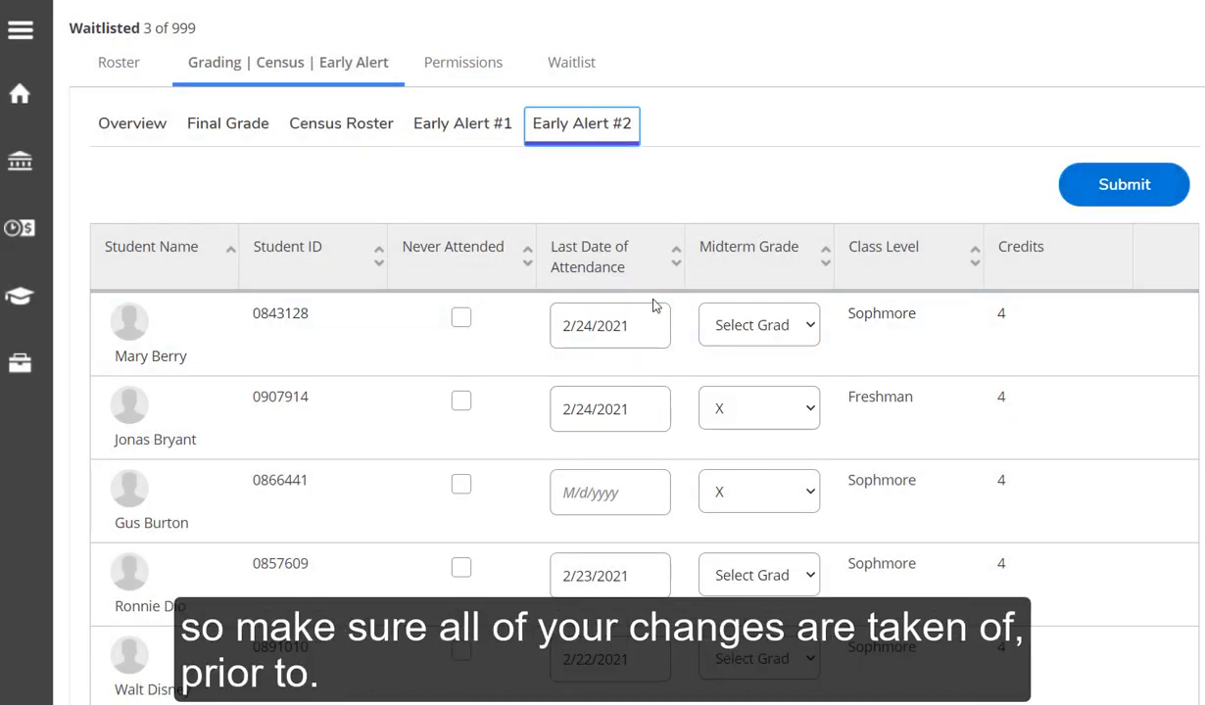
{"action": "left_click", "coordinate": [784, 331]}
{"action": "left_click", "coordinate": [782, 377]}
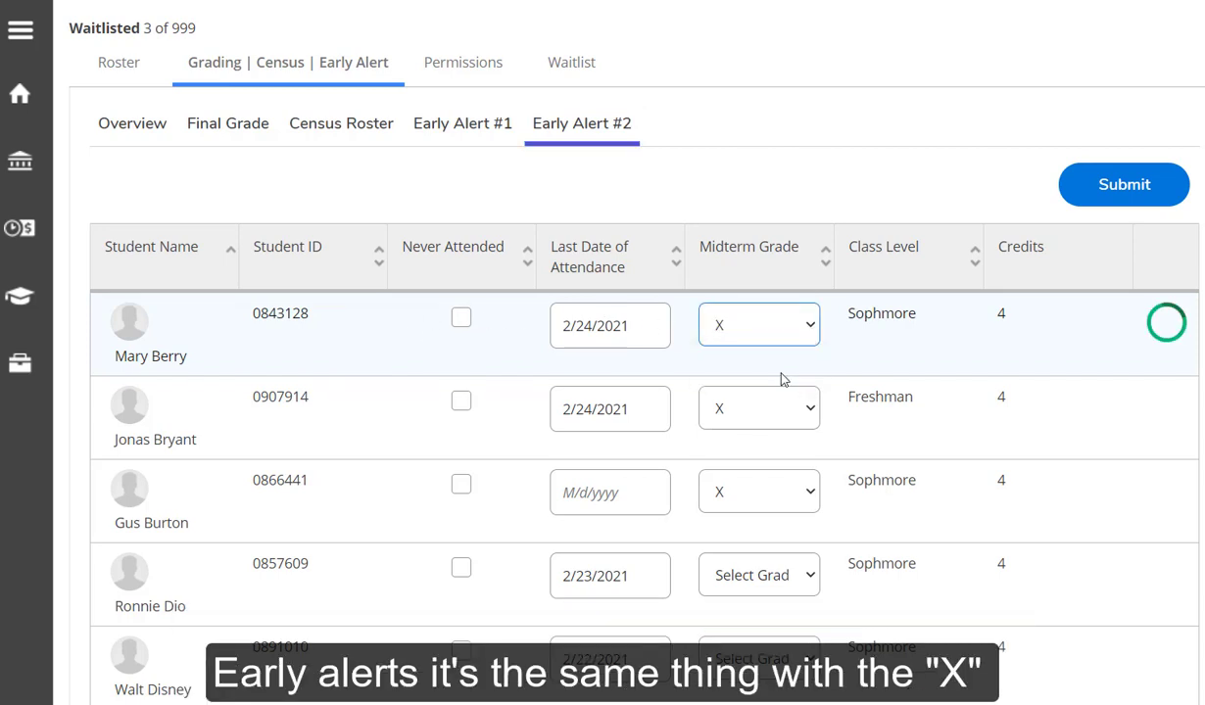
{"action": "scroll", "coordinate": [782, 379], "scroll_direction": "down", "scroll_amount": 3}
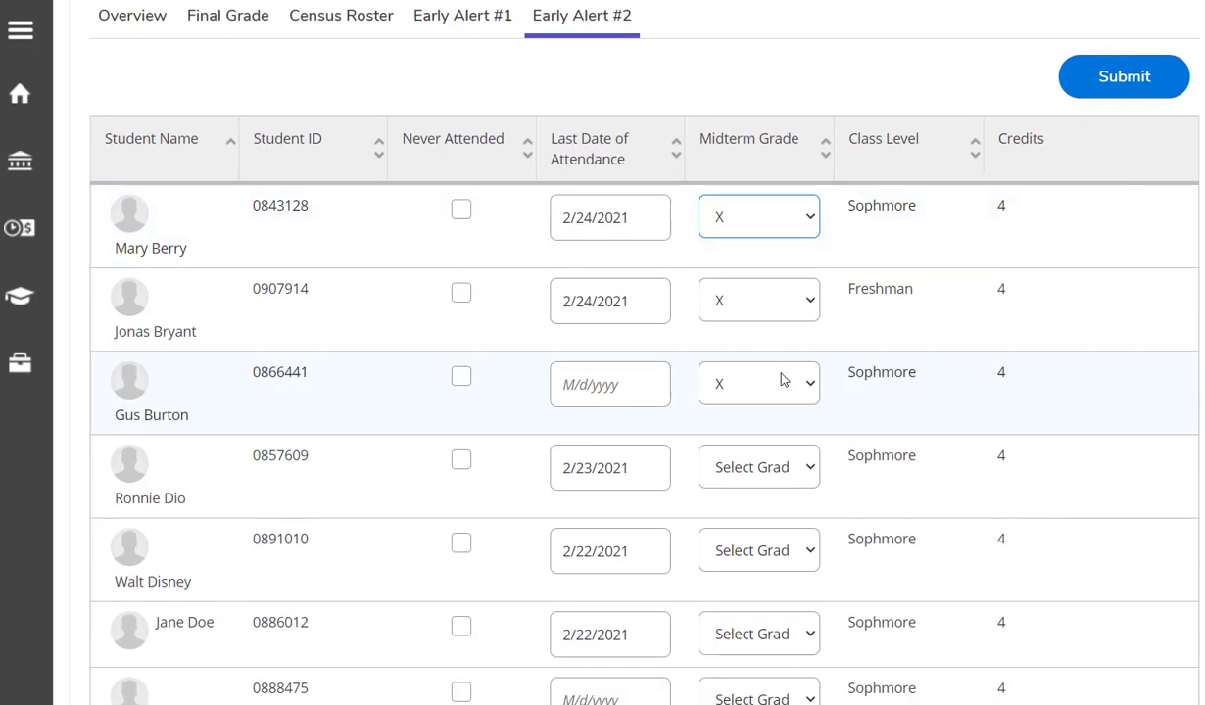
{"action": "left_click", "coordinate": [811, 333]}
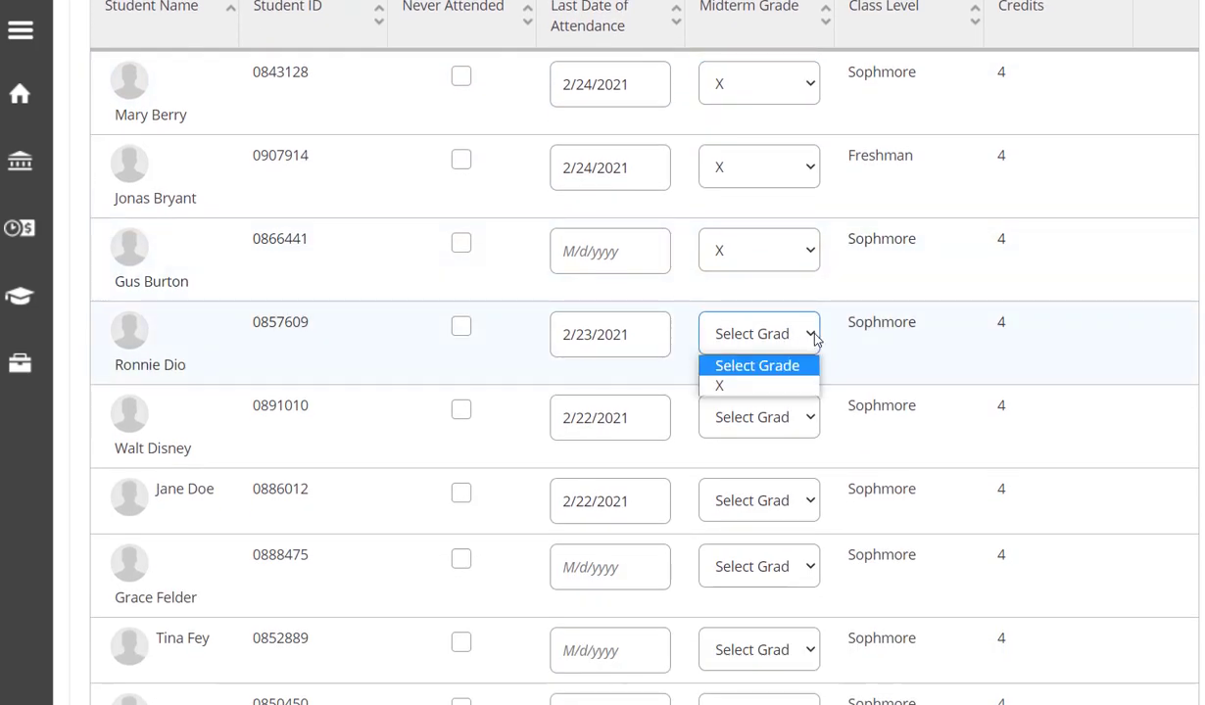
{"action": "left_click", "coordinate": [788, 384]}
Start submitting the Early Alert #2 roster and dismiss the confirmation without continuing.
{"action": "scroll", "coordinate": [788, 389], "scroll_direction": "up", "scroll_amount": 2}
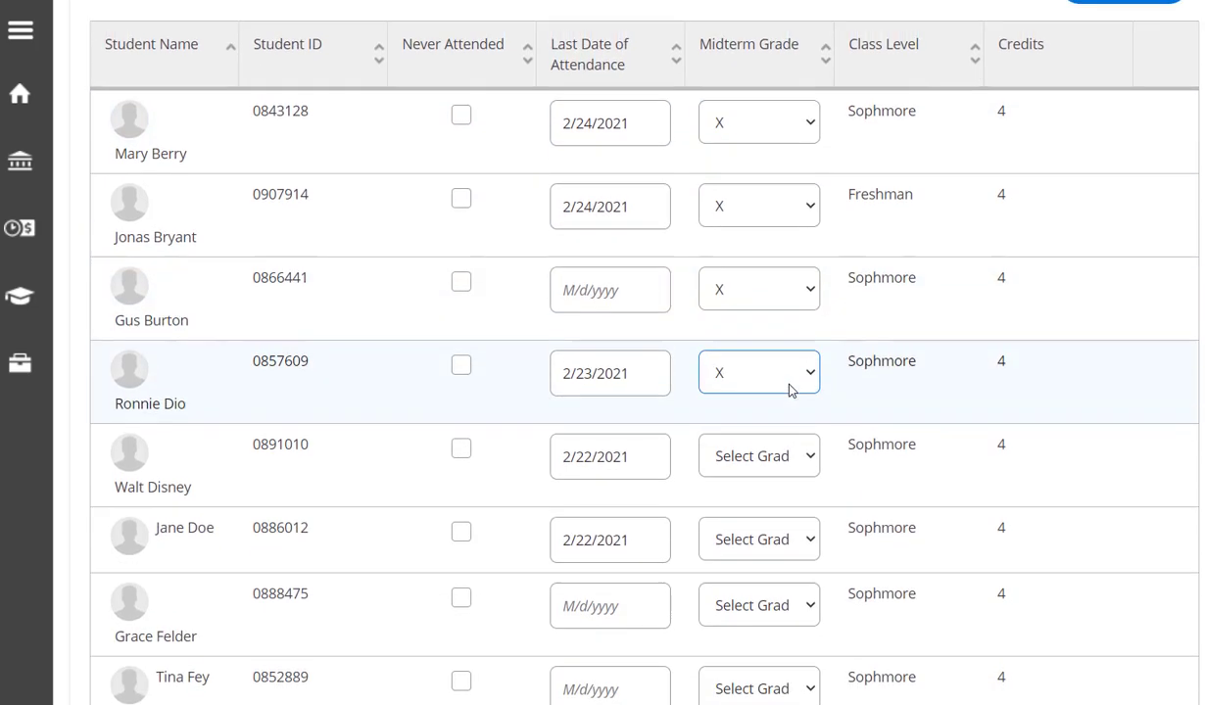
{"action": "scroll", "coordinate": [789, 389], "scroll_direction": "up", "scroll_amount": 1}
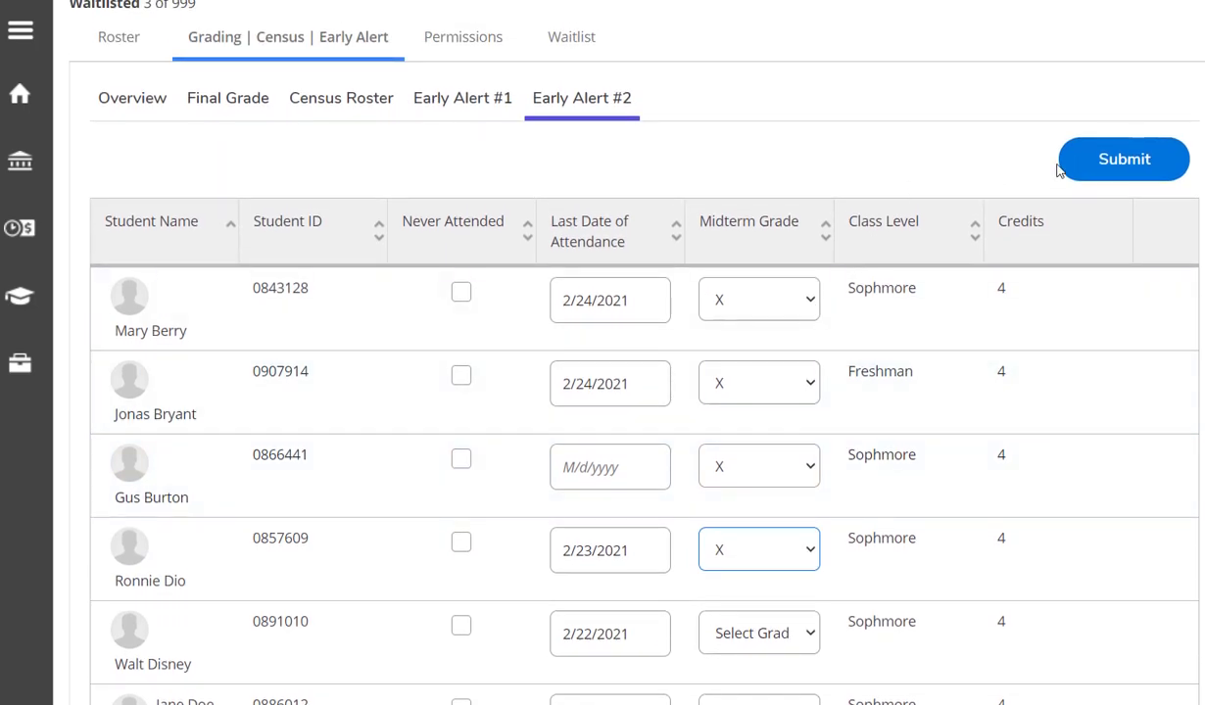
{"action": "left_click", "coordinate": [1122, 166]}
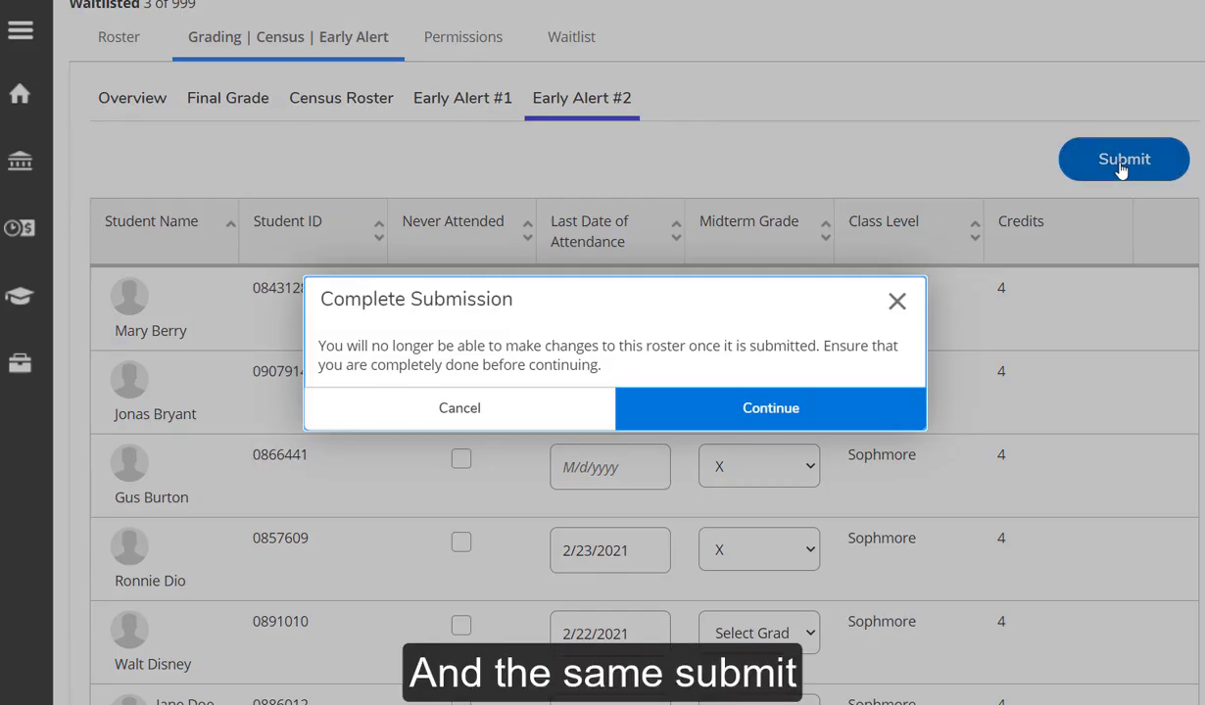
{"action": "left_click", "coordinate": [896, 304]}
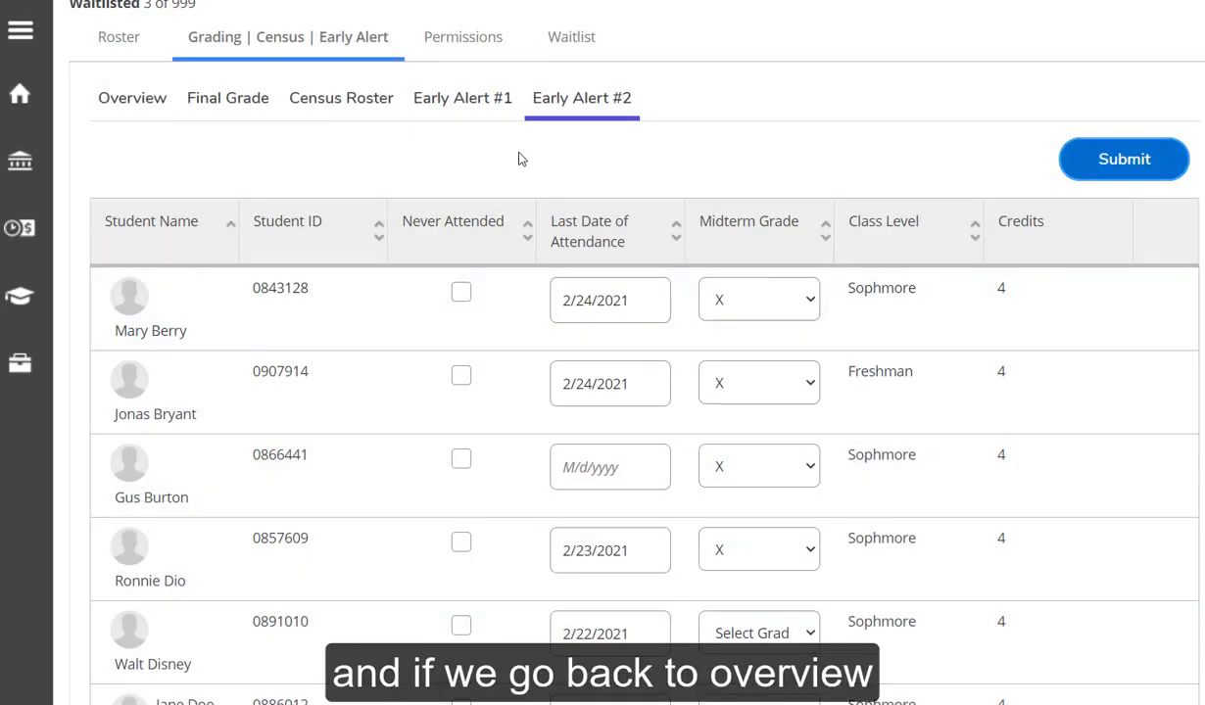
Return to the class overview and review the grades, attendance dates and early alert flags across the student list.
{"action": "left_click", "coordinate": [131, 102]}
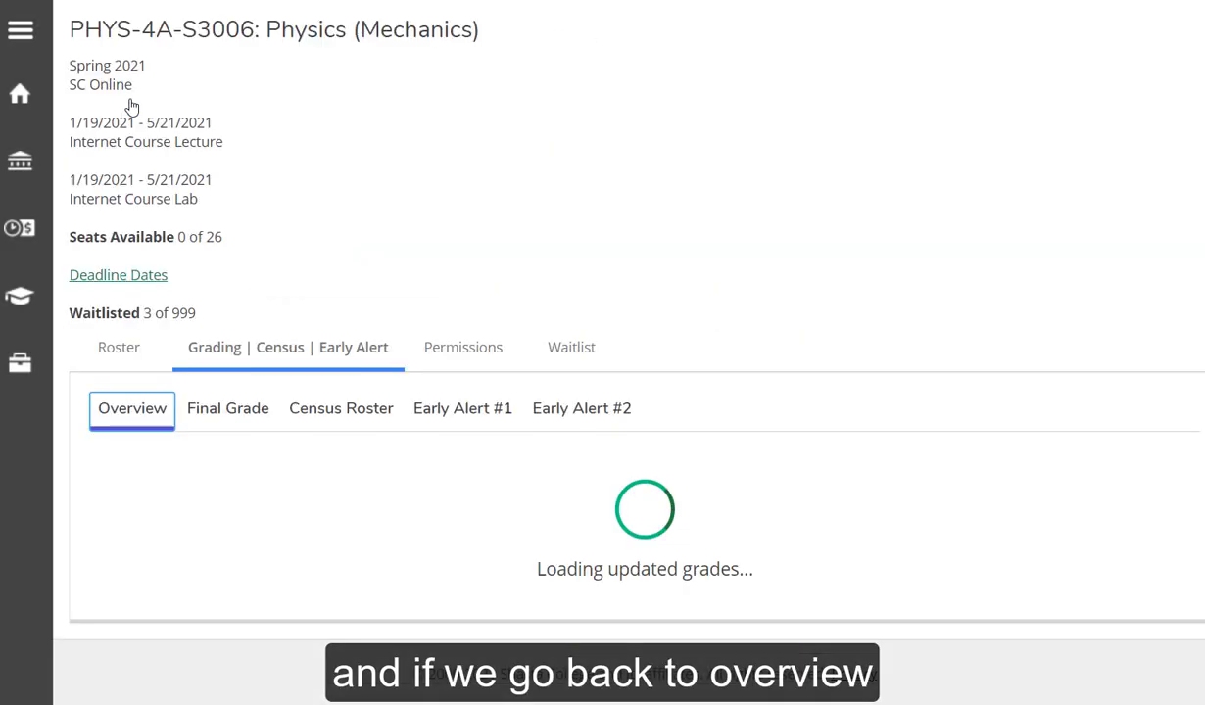
{"action": "scroll", "coordinate": [663, 291], "scroll_direction": "down", "scroll_amount": 3}
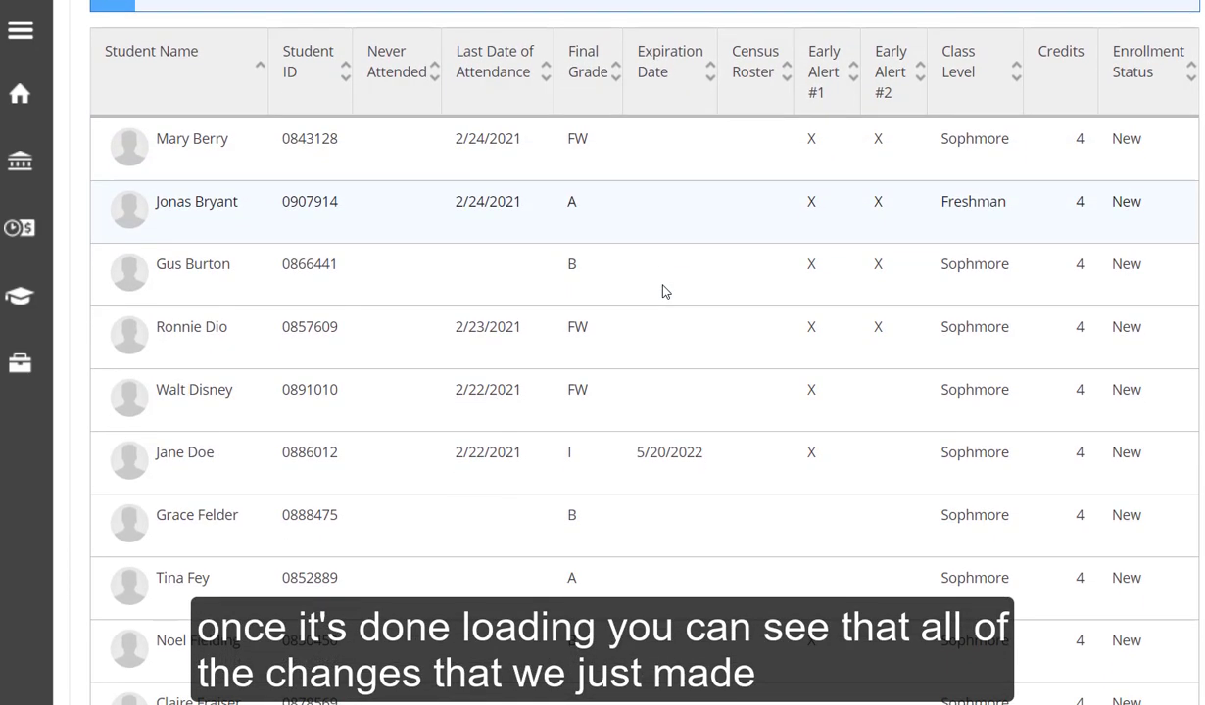
{"action": "scroll", "coordinate": [663, 291], "scroll_direction": "up", "scroll_amount": 1}
{"action": "scroll", "coordinate": [664, 291], "scroll_direction": "down", "scroll_amount": 5}
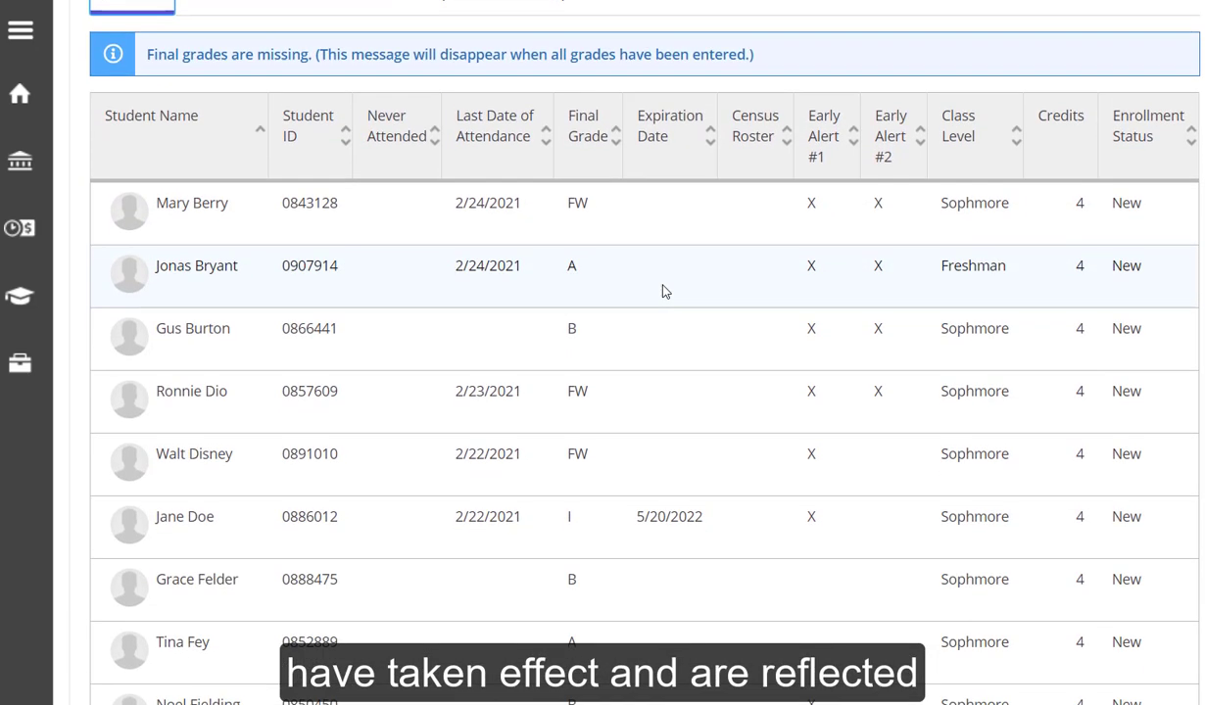
{"action": "scroll", "coordinate": [663, 291], "scroll_direction": "down", "scroll_amount": 2}
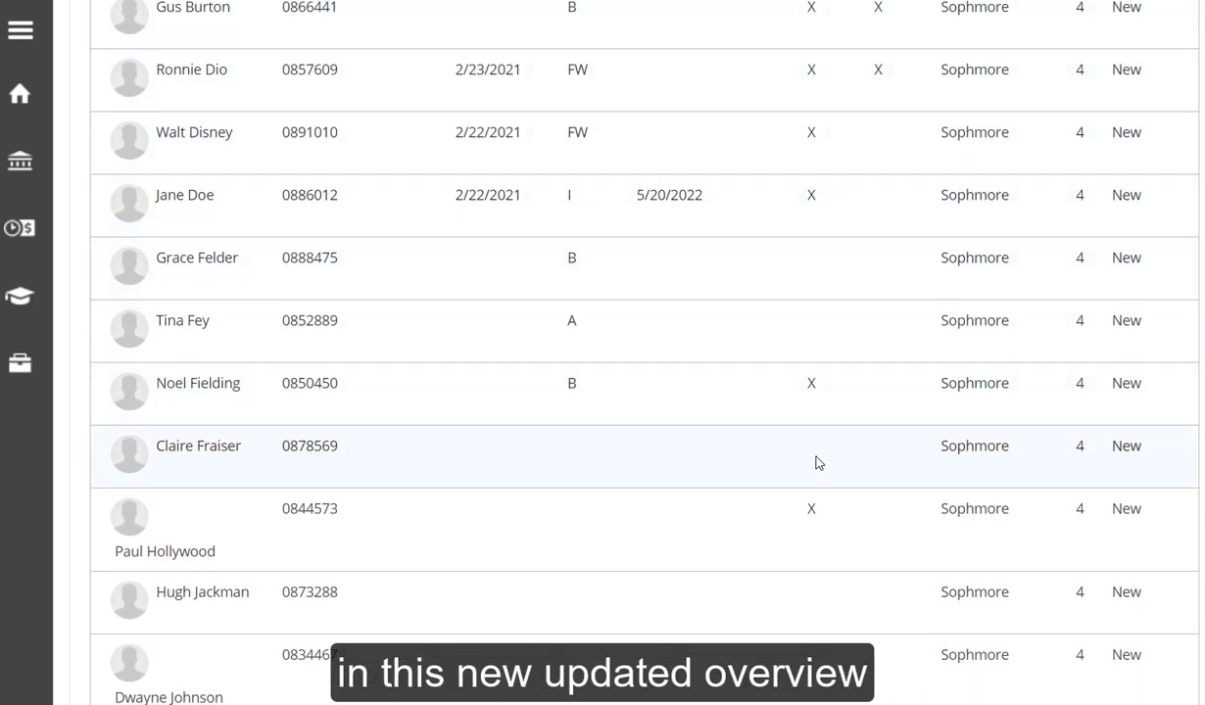
{"action": "scroll", "coordinate": [818, 462], "scroll_direction": "up", "scroll_amount": 5}
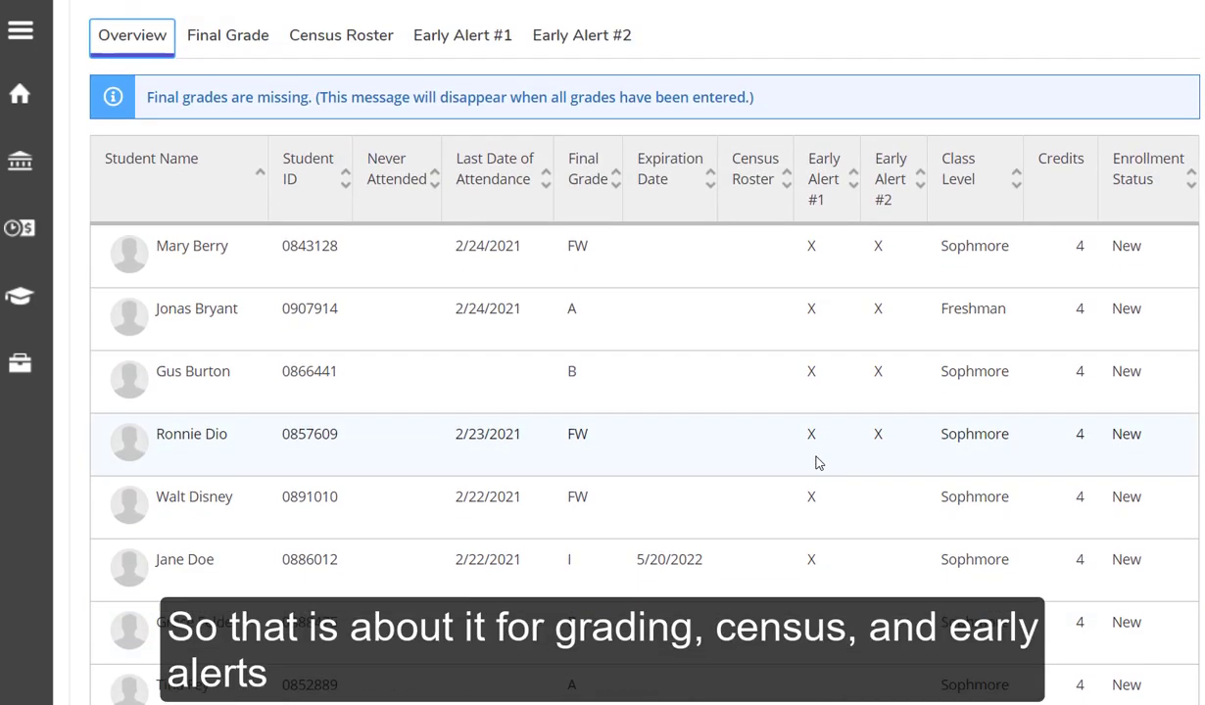
{"action": "scroll", "coordinate": [818, 462], "scroll_direction": "up", "scroll_amount": 4}
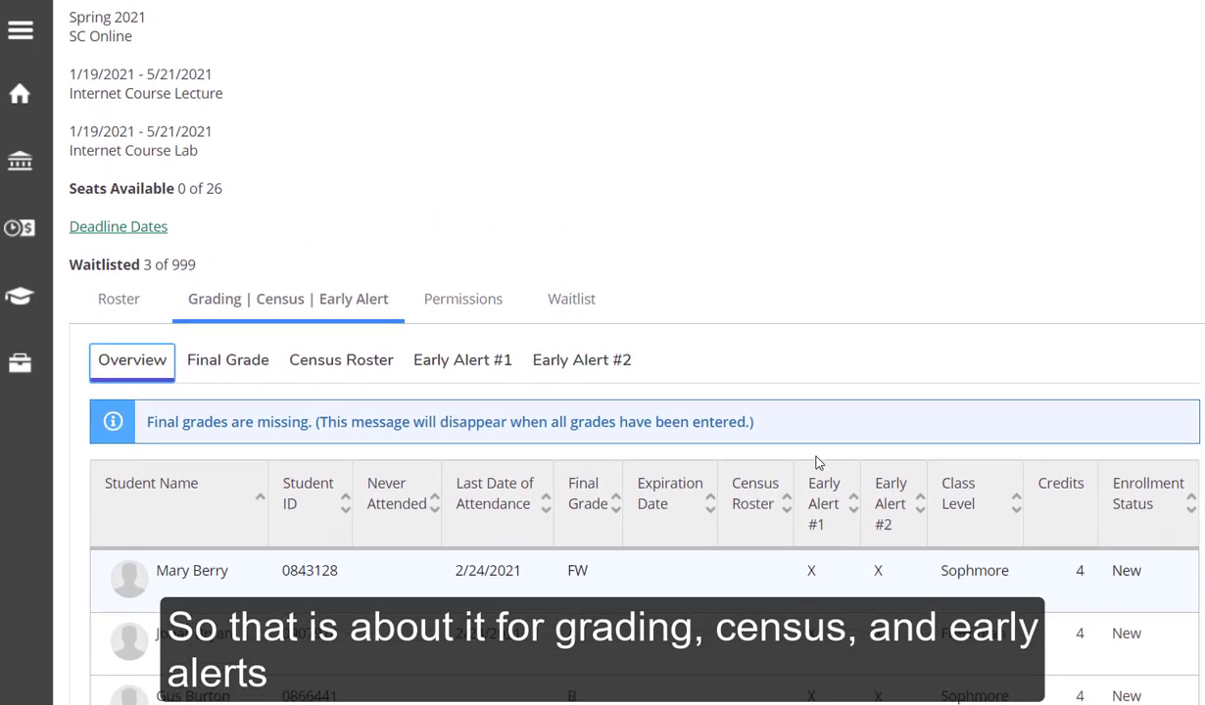